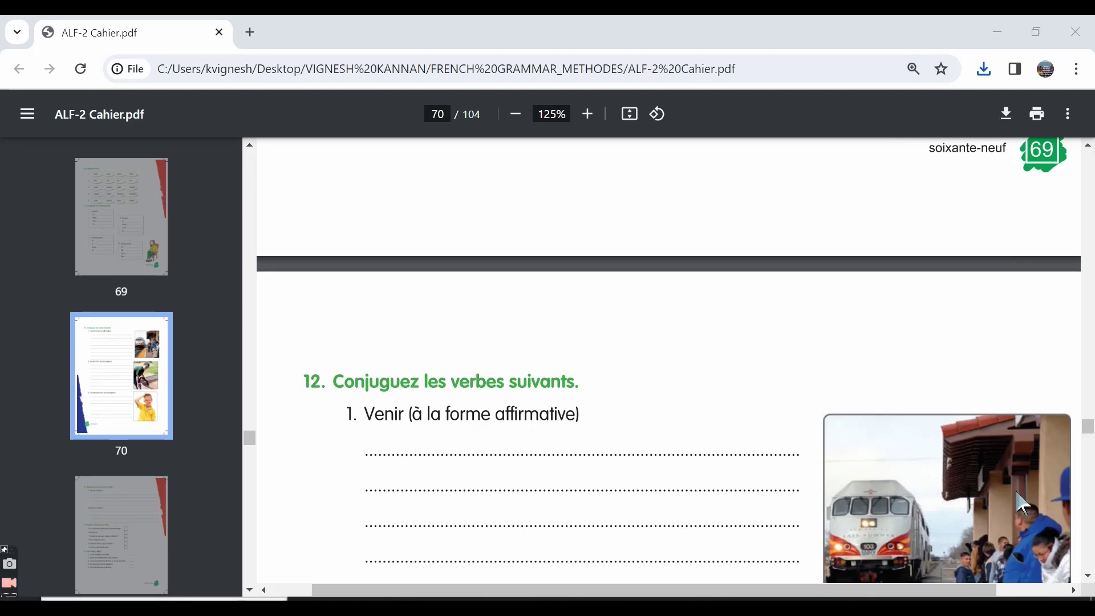
# Review exercise 12 on page 70 of the ALF-2 Cachier PDF, including each verb and its required affirmative or negative form.
pyautogui.hotkey('alt', 'Tab')
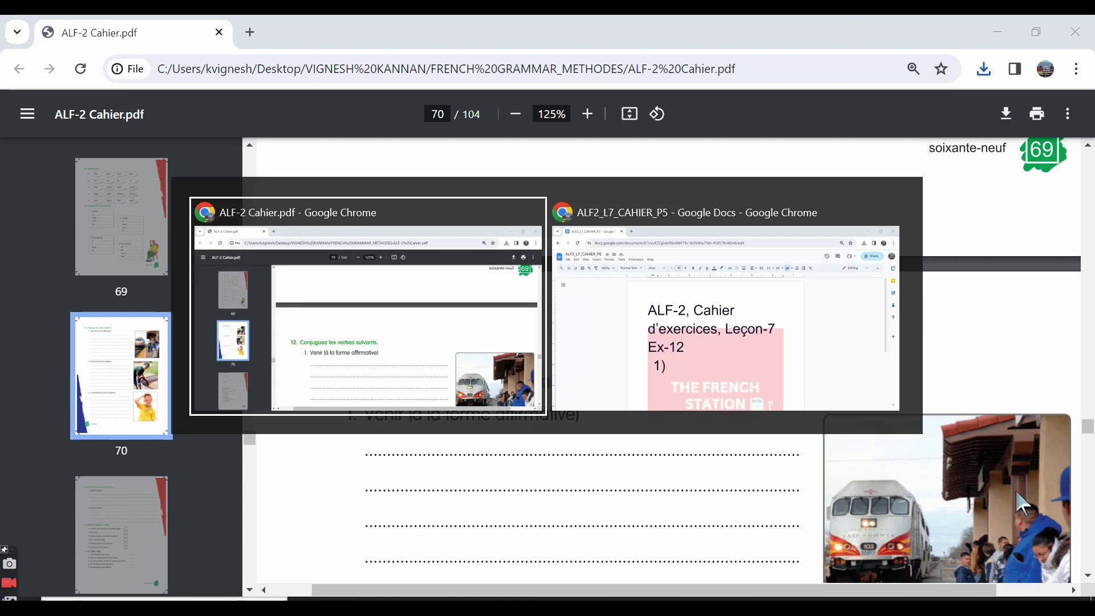
pyautogui.hotkey('alt', 'Tab')
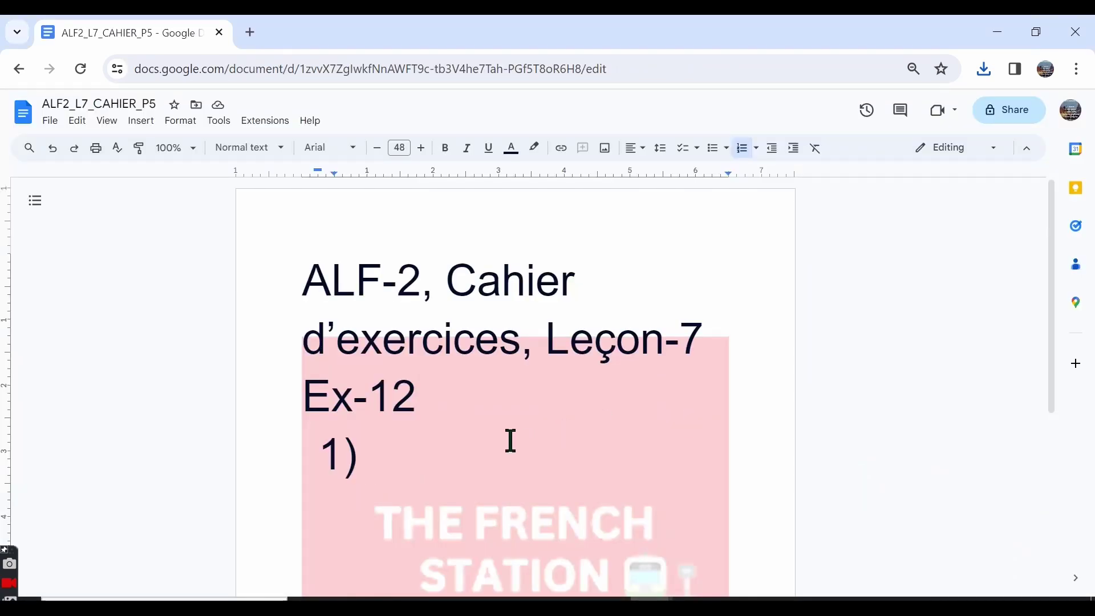
pyautogui.hotkey('alt', 'Tab')
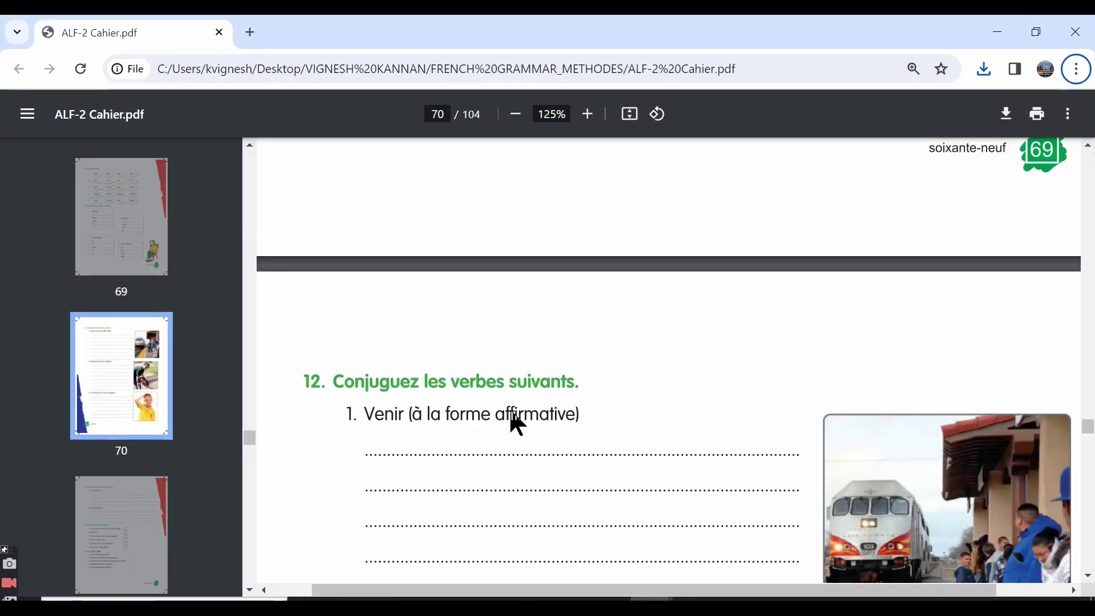
pyautogui.scroll(-1, 511, 419)
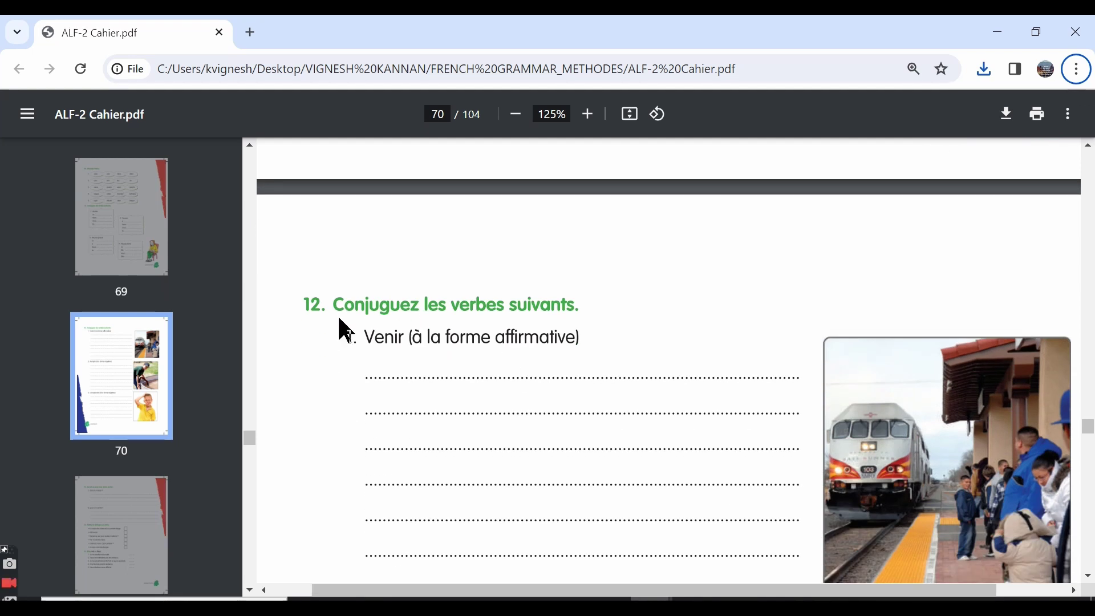
pyautogui.scroll(-1, 342, 326)
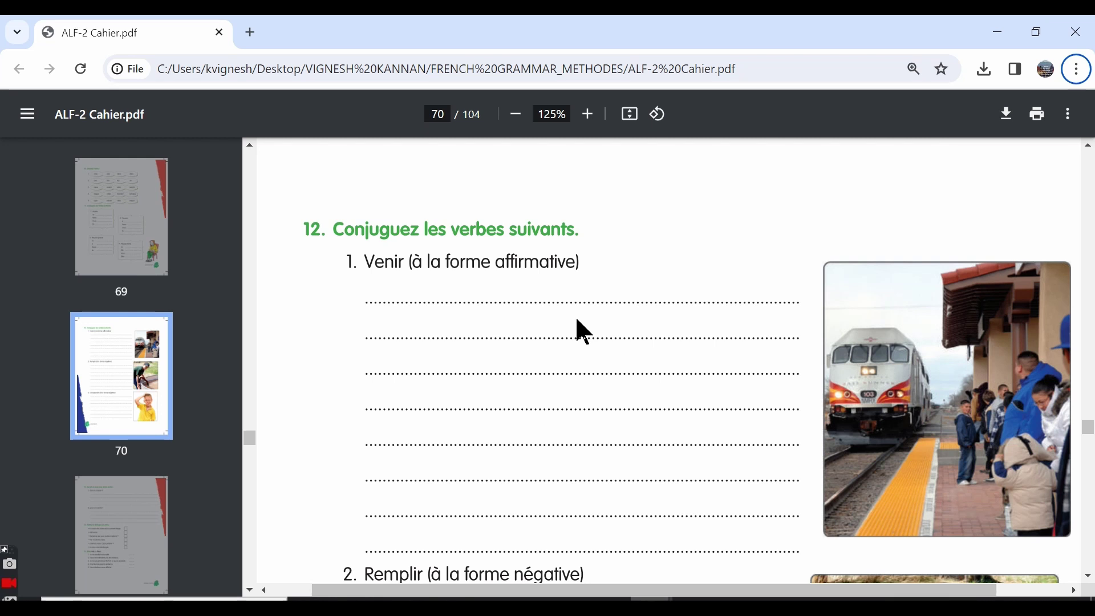
pyautogui.scroll(-3, 576, 322)
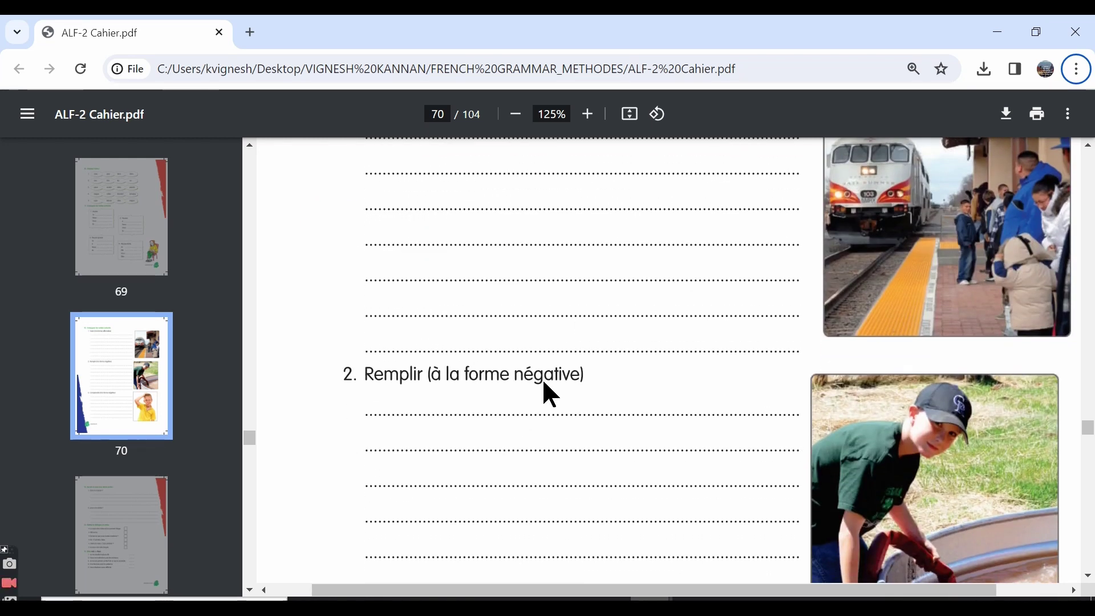
pyautogui.scroll(-10, 590, 390)
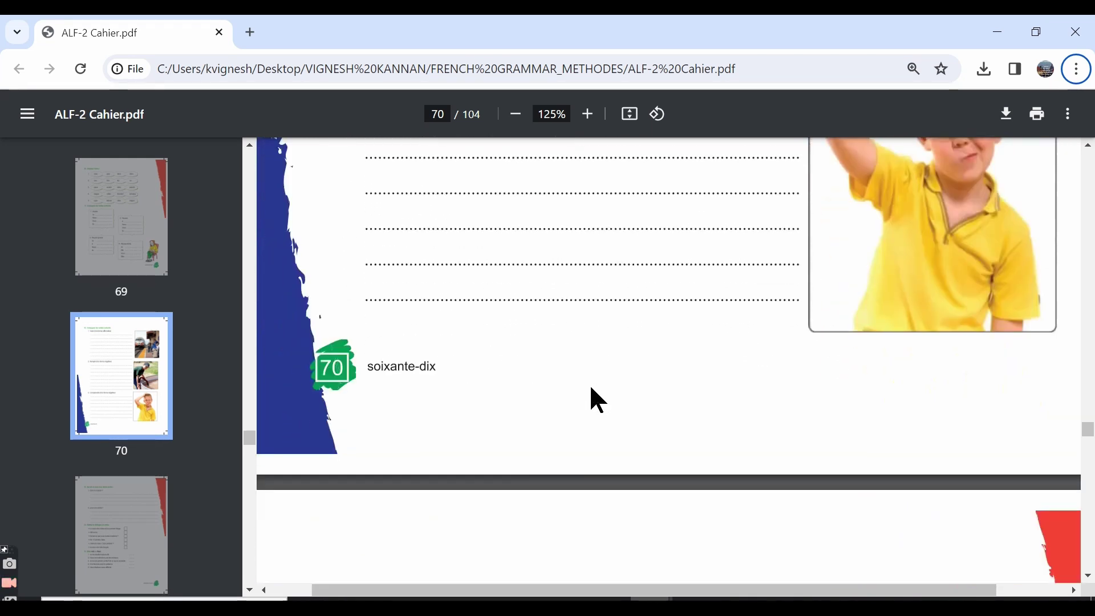
pyautogui.scroll(-4, 591, 390)
pyautogui.scroll(15, 591, 390)
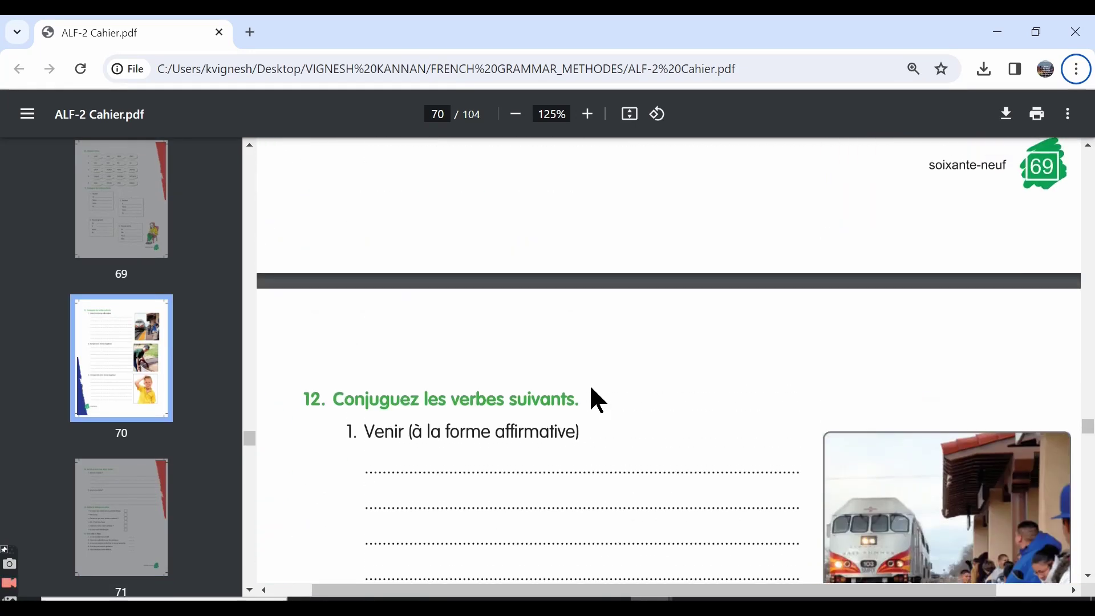
pyautogui.scroll(-3, 368, 448)
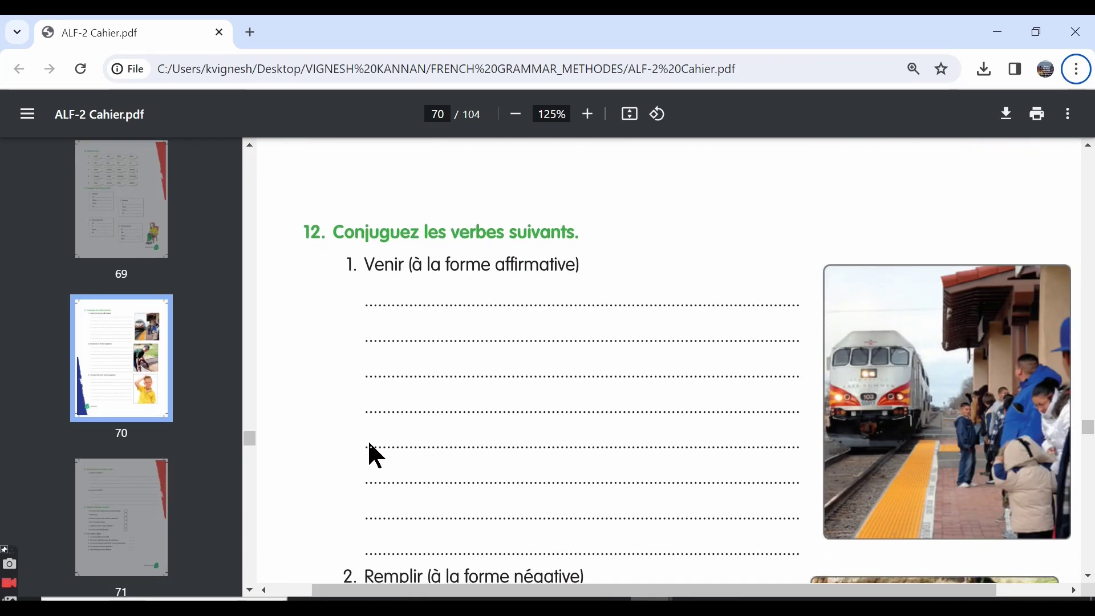
# Switch to the Google Docs answer document and enter "Je viens", "Tu viens" and "Il/elle/on vient" on separate lines under item 1.
pyautogui.hotkey('alt', 'Tab')
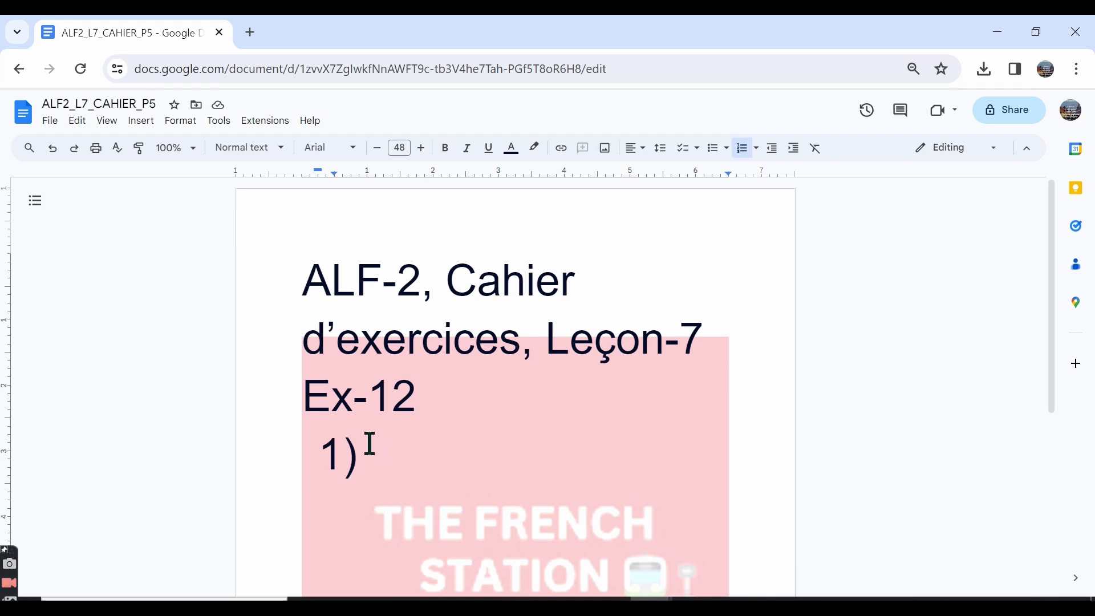
pyautogui.write('Je viens')
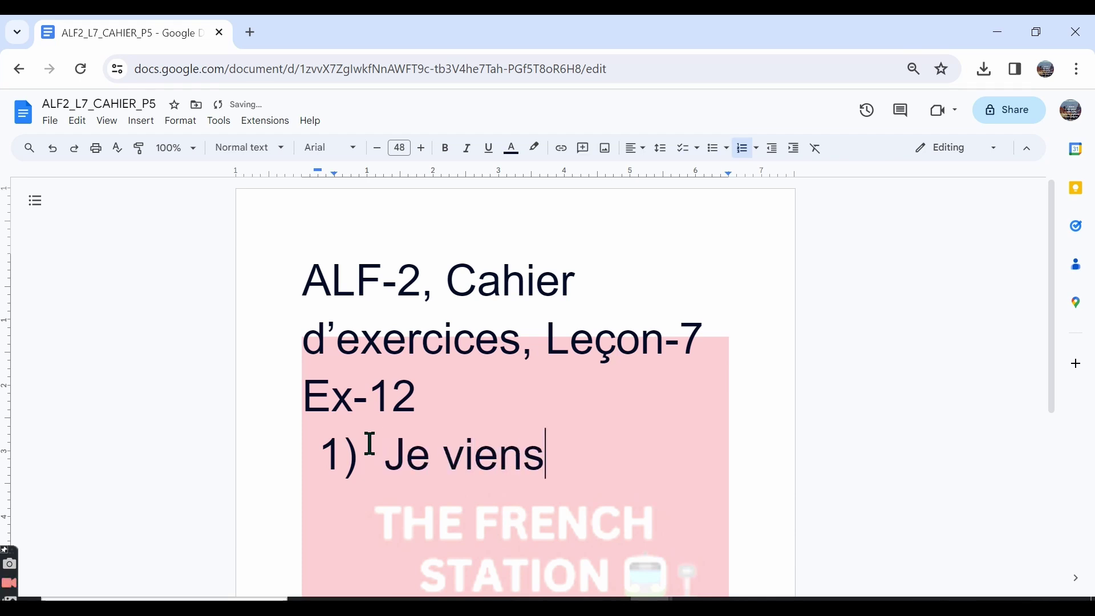
pyautogui.press('Return')
pyautogui.press('BackSpace')
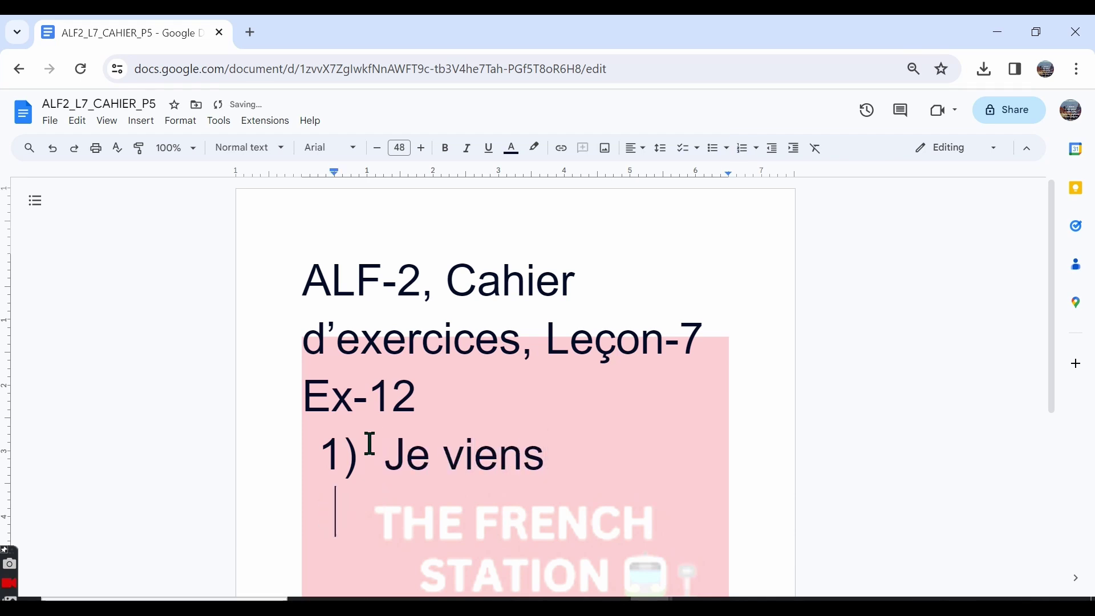
pyautogui.write('Tu viens')
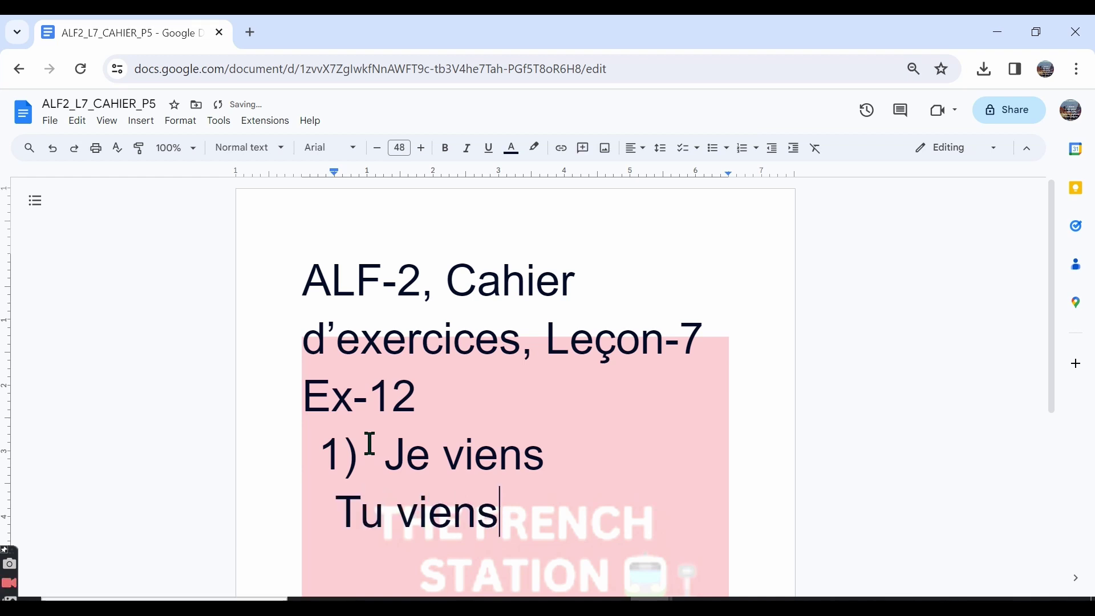
pyautogui.press('Return')
pyautogui.write('Il/el')
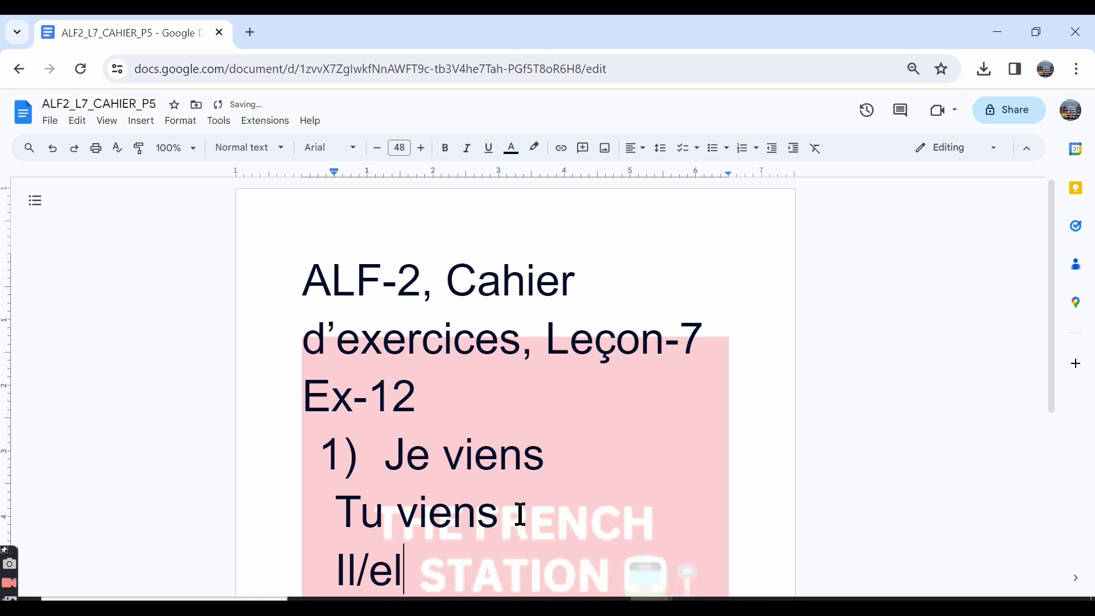
pyautogui.write('le/on')
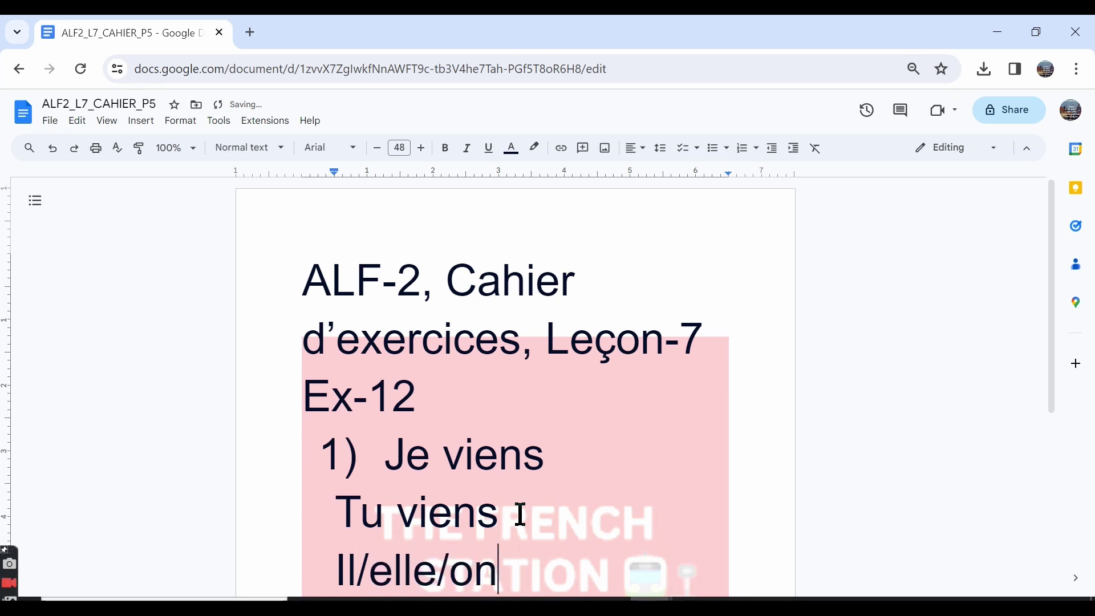
pyautogui.write(' vient')
# Add the lines "Nous venons" and "Vous venez" below the third-person singular form.
pyautogui.scroll(-2, 333, 460)
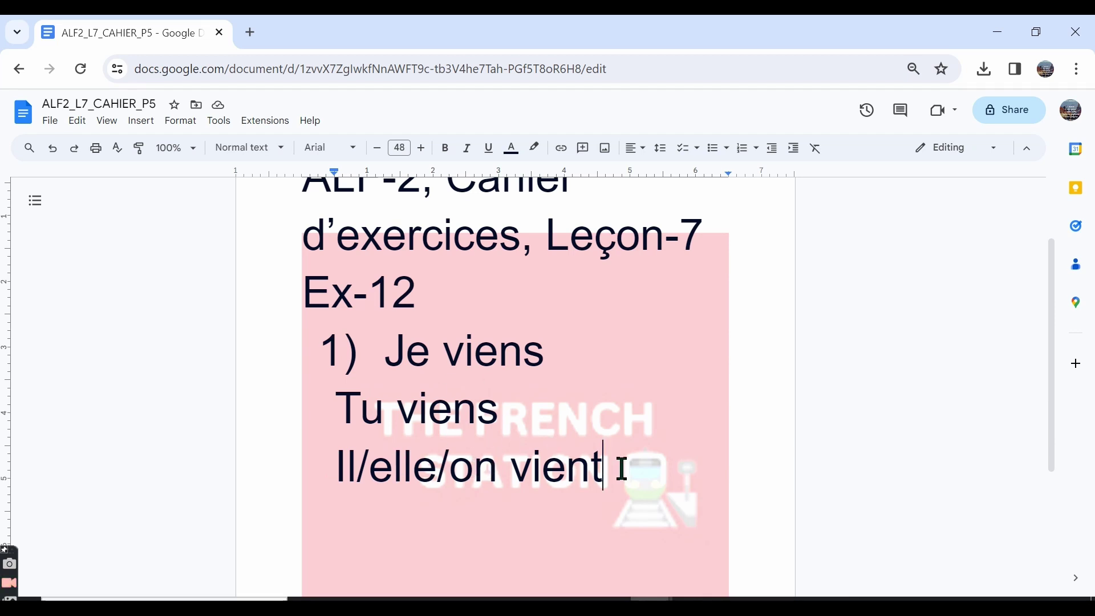
pyautogui.press('Return')
pyautogui.write('Nous ')
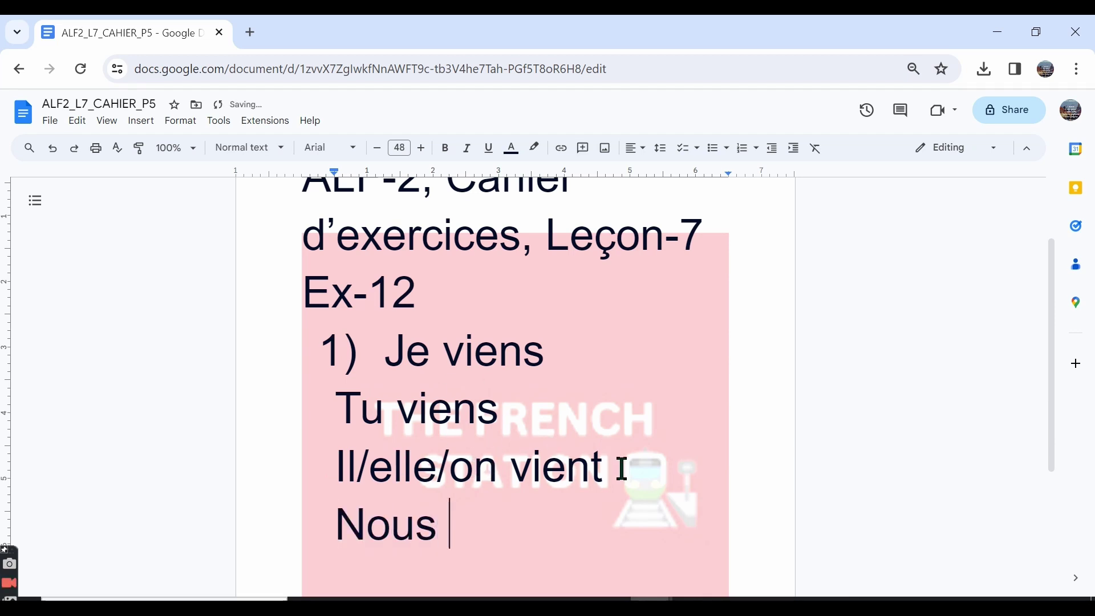
pyautogui.write('venons')
pyautogui.press('Return')
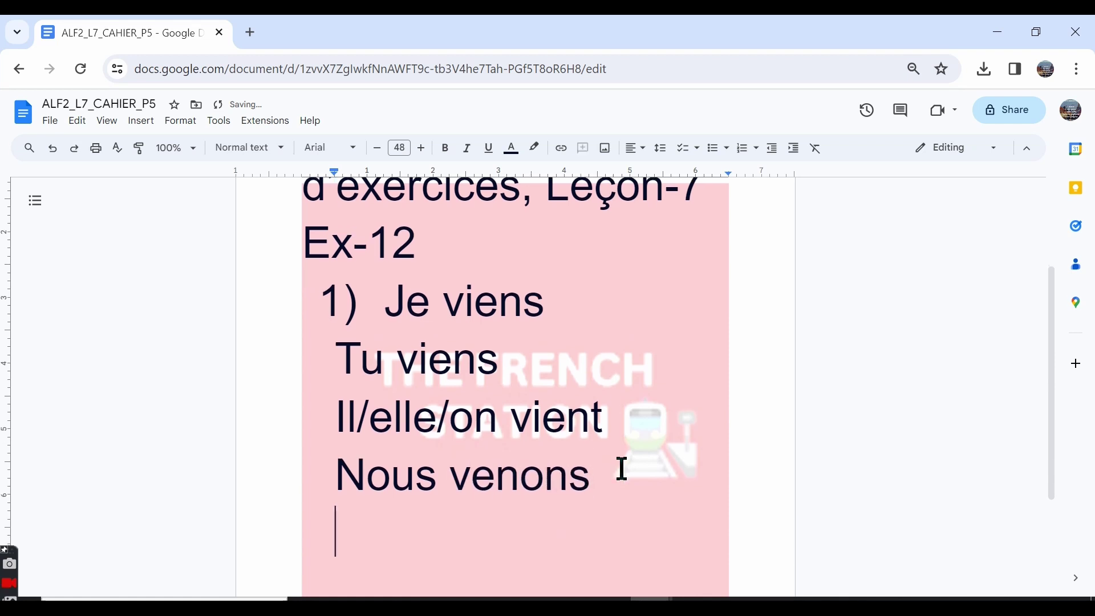
pyautogui.write('Vous vc')
pyautogui.press('BackSpace')
pyautogui.write('enez')
pyautogui.press('Return')
# Complete the venir conjugation with the line "Ils/elles viennent".
pyautogui.write('I')
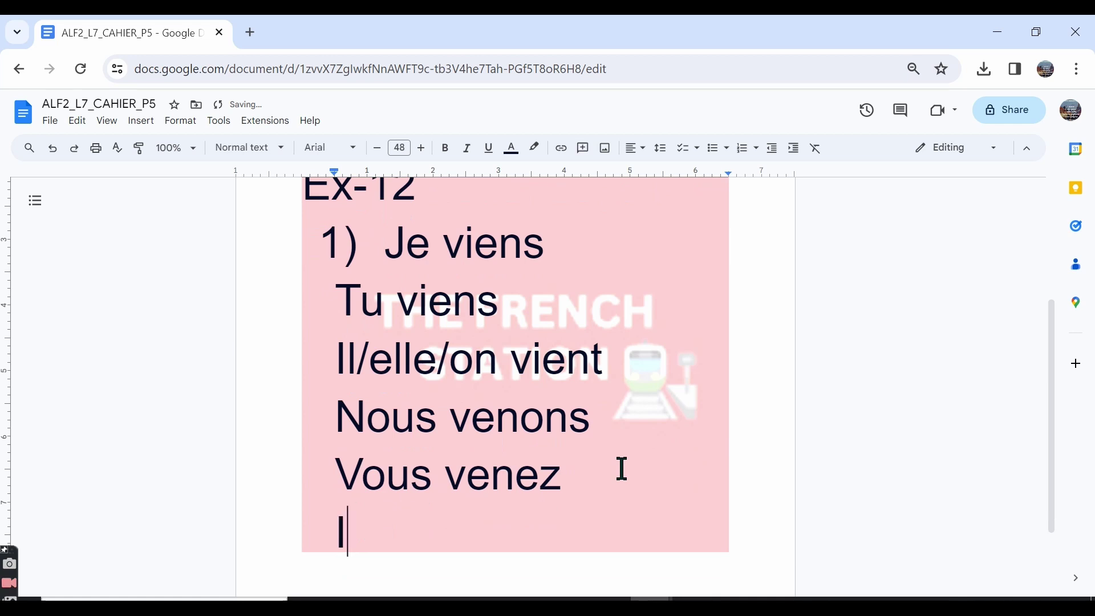
pyautogui.write('ls/elles ')
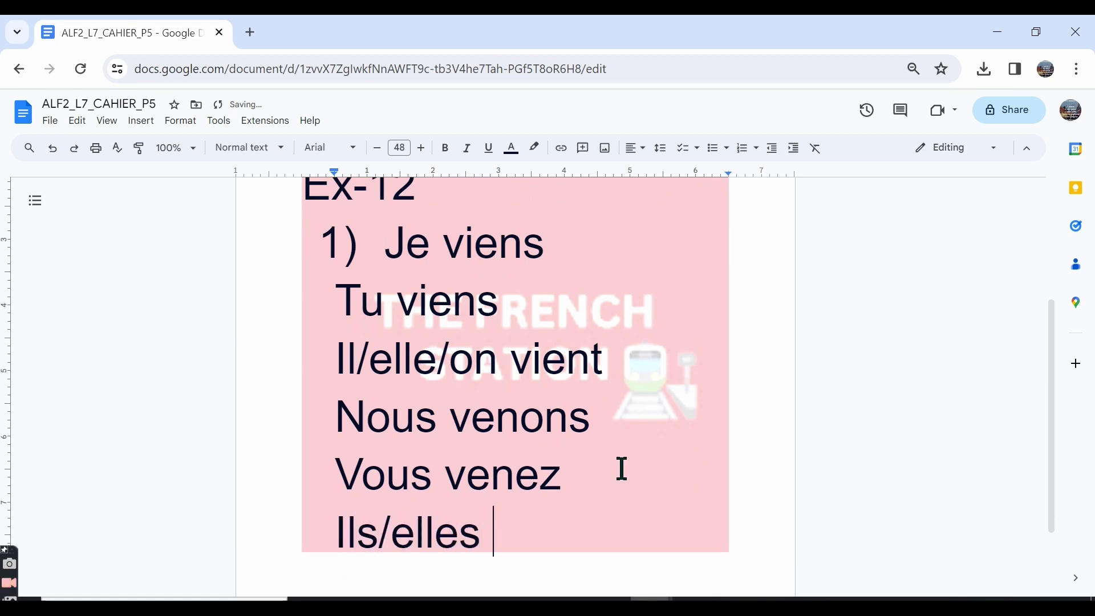
pyautogui.write('view')
pyautogui.press('BackSpace')
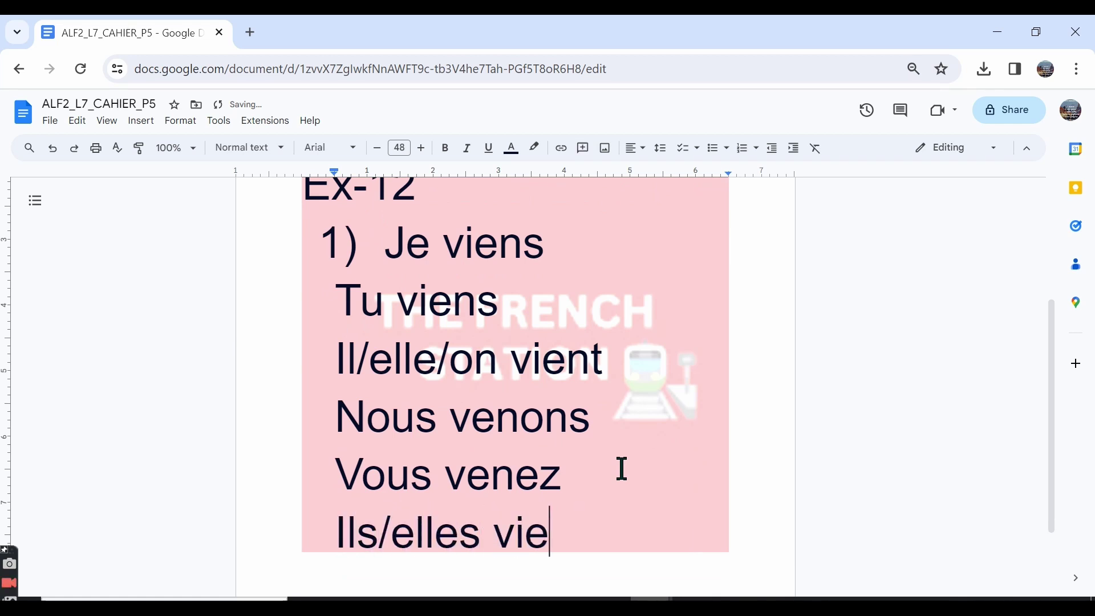
pyautogui.write('nnent')
pyautogui.press('Return')
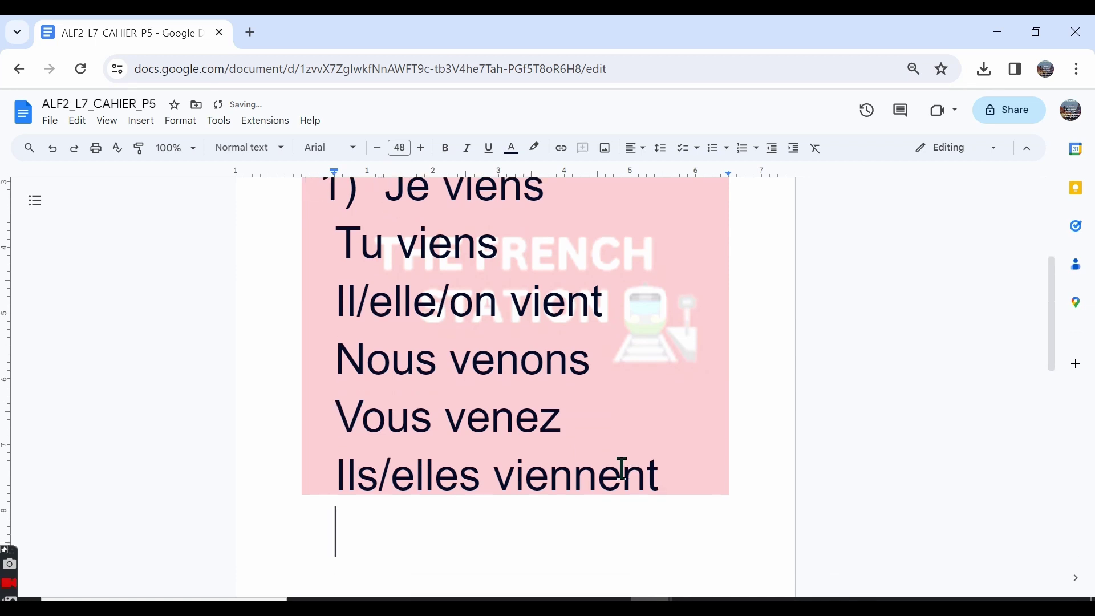
# Start item 2 in the answer document and read question 2 of exercise 12 in the workbook PDF.
pyautogui.write('2)')
pyautogui.hotkey('alt', 'Tab')
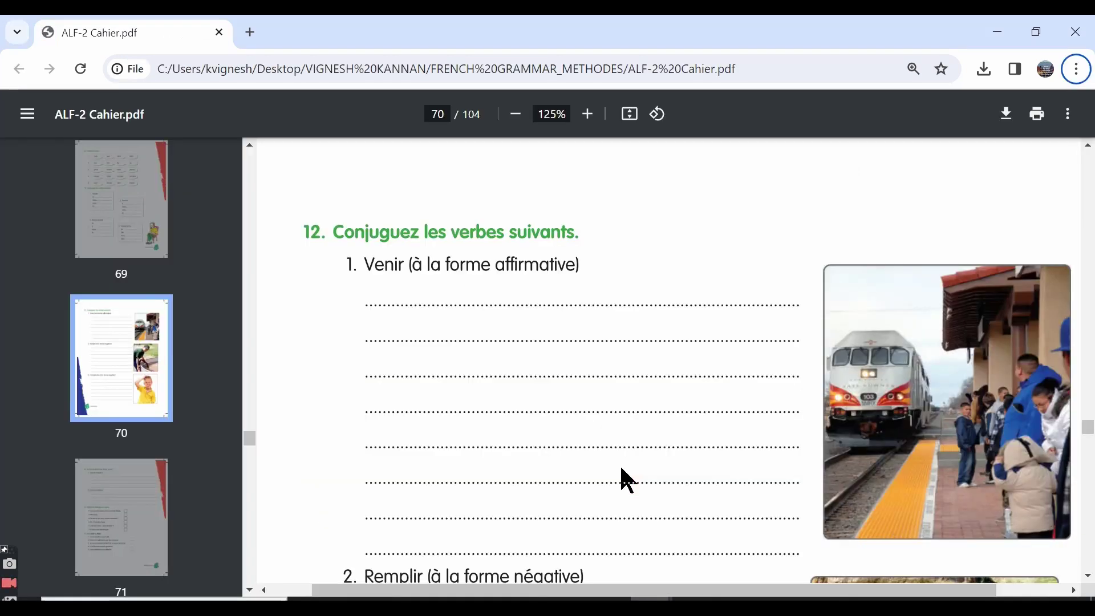
pyautogui.scroll(-2, 623, 477)
pyautogui.scroll(-1, 624, 477)
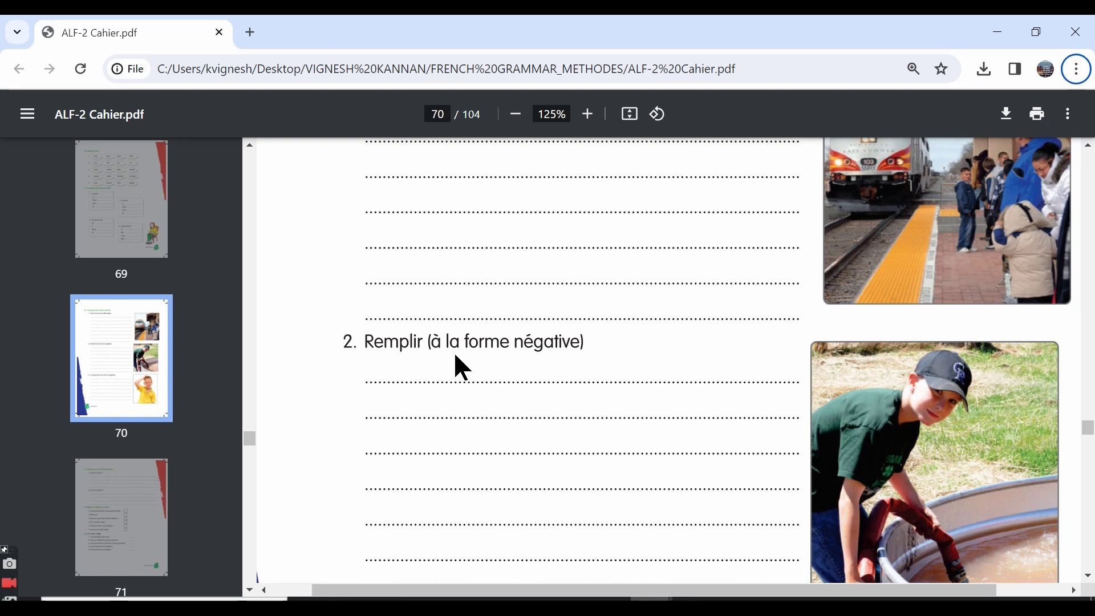
pyautogui.scroll(-2, 453, 351)
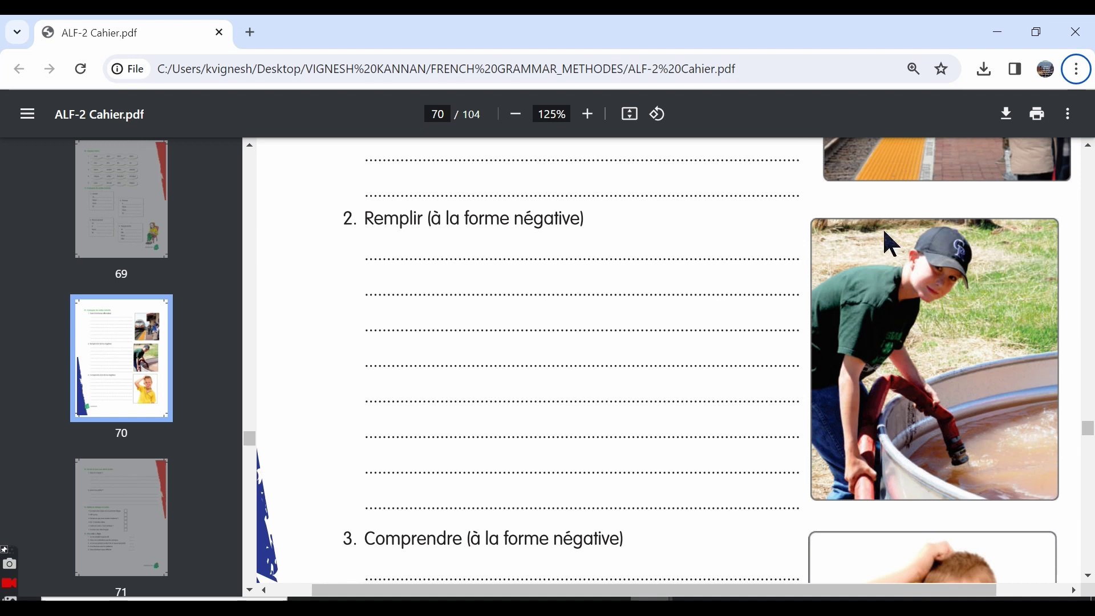
# Return to the answer document and enter "Je/tu ne remplis pas" as item 2.
pyautogui.hotkey('alt', 'Tab')
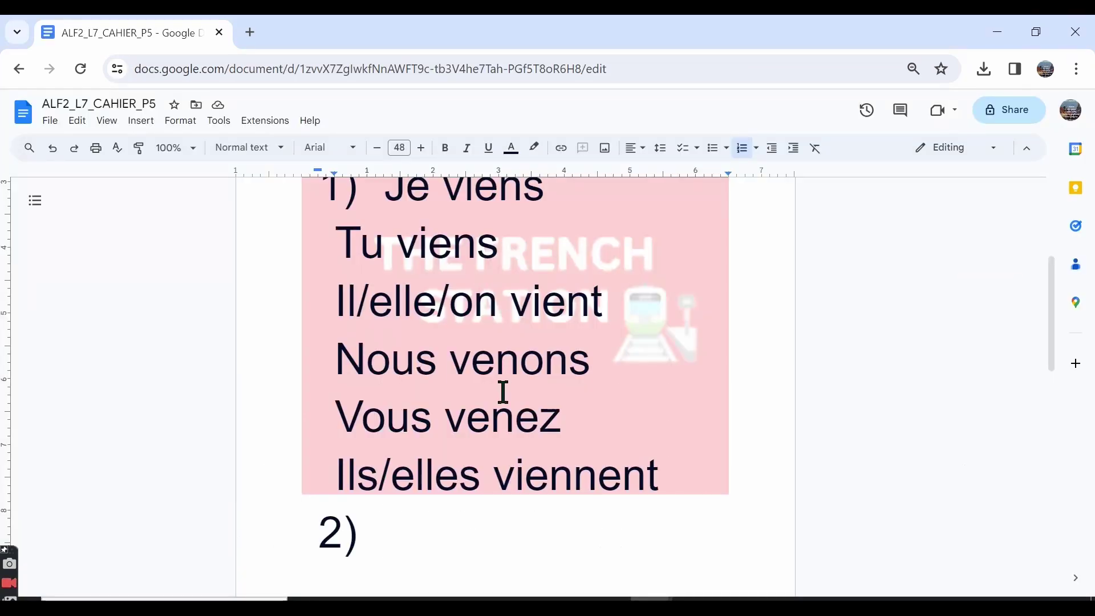
pyautogui.write('Je ne re')
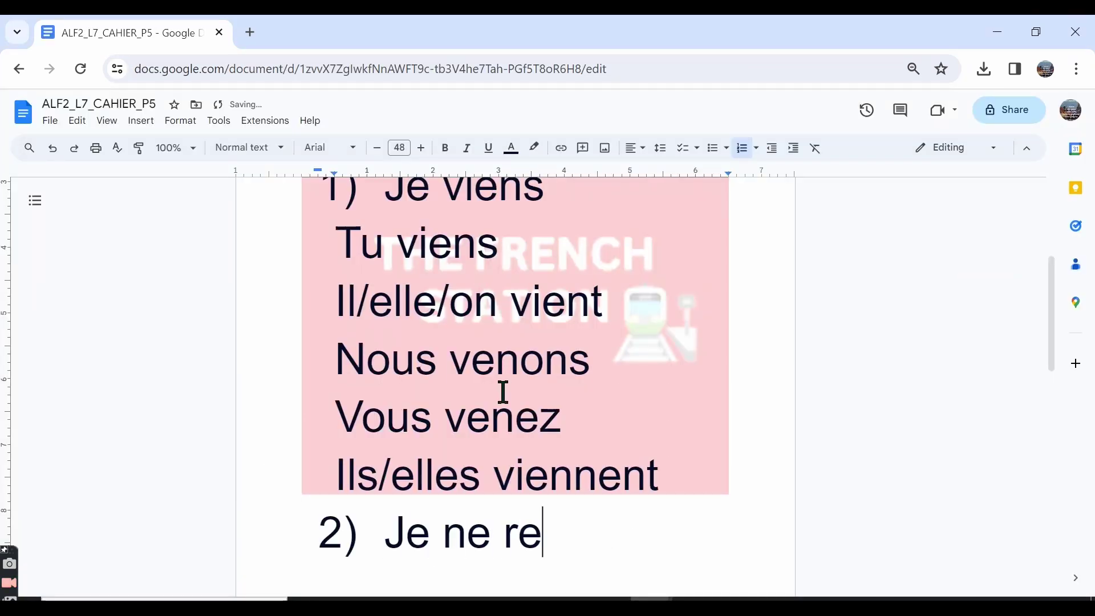
pyautogui.write('mplis pas')
pyautogui.press('Return')
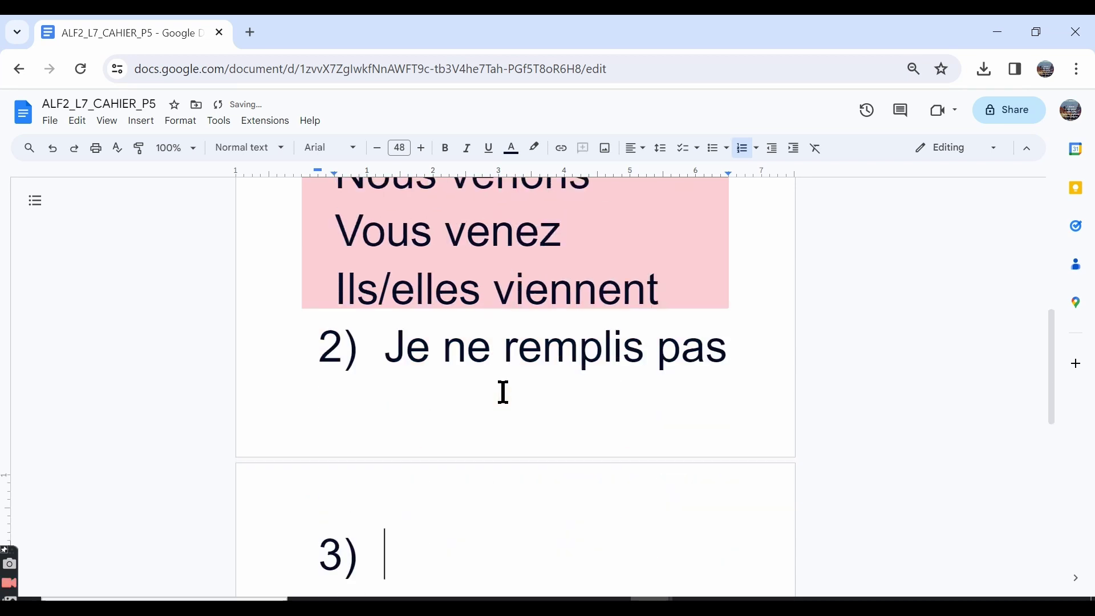
pyautogui.press('BackSpace')
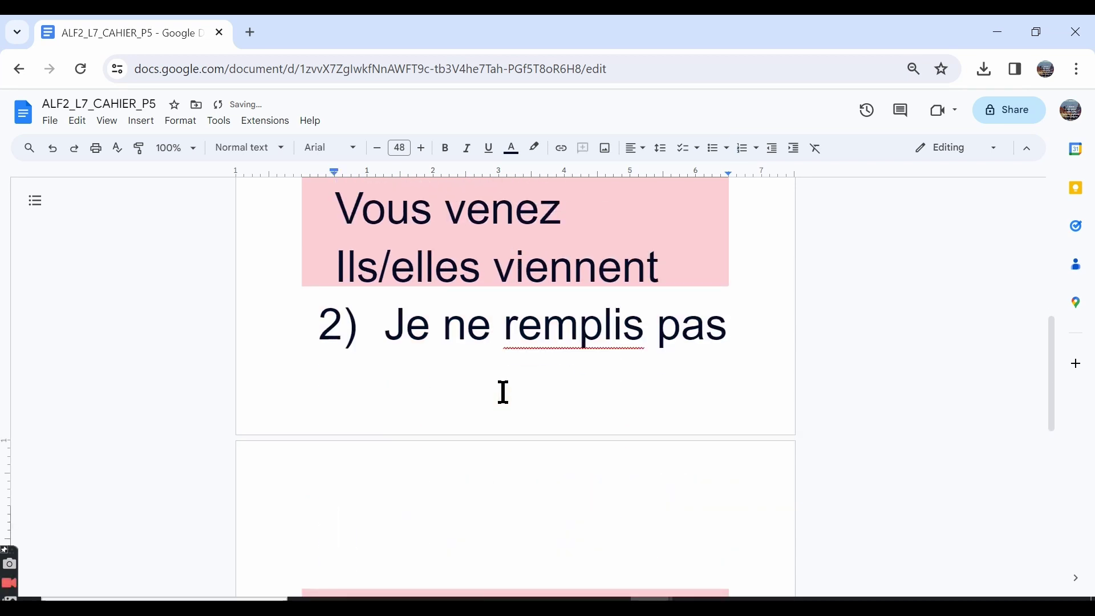
pyautogui.write('T')
pyautogui.press('BackSpace')
pyautogui.click(435, 317)
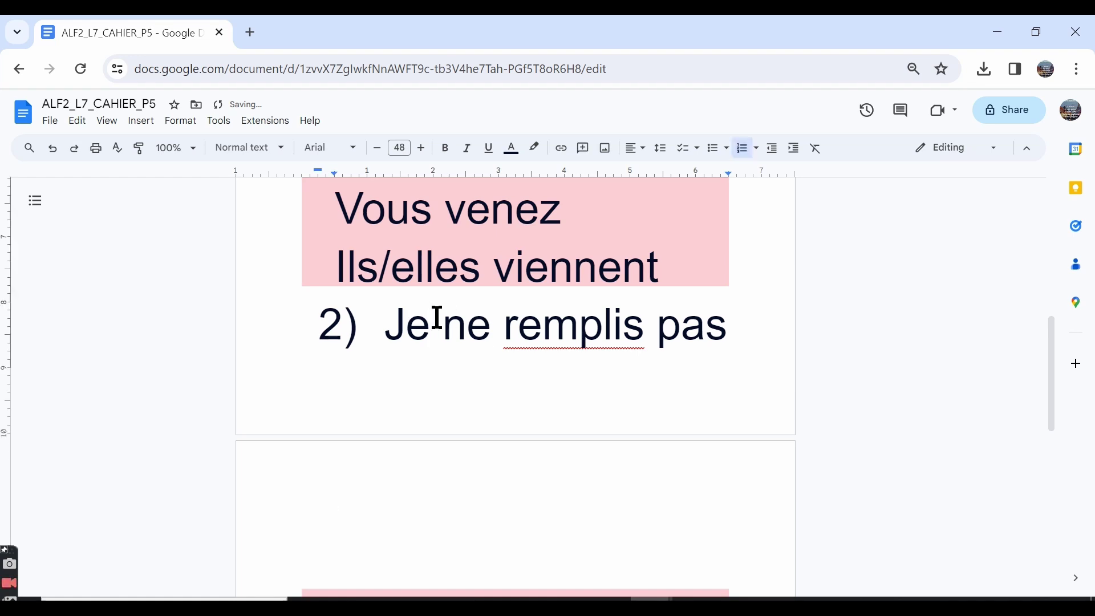
pyautogui.write('/tu')
# Add the unnumbered line "Il/elle/on ne remplit pas" below item 2.
pyautogui.scroll(-4, 437, 318)
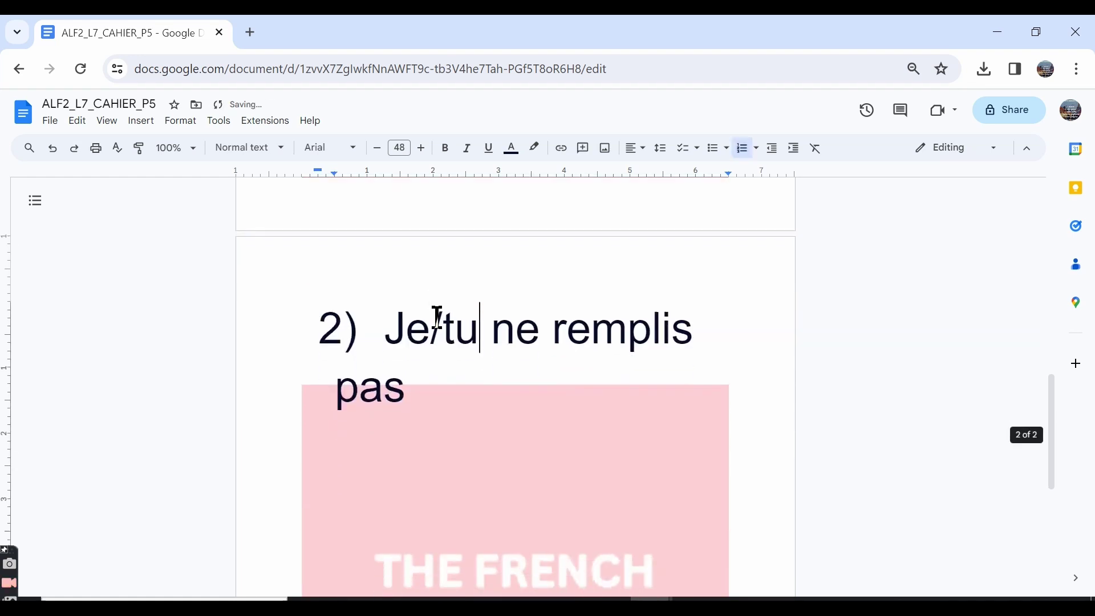
pyautogui.click(453, 374)
pyautogui.press('Return')
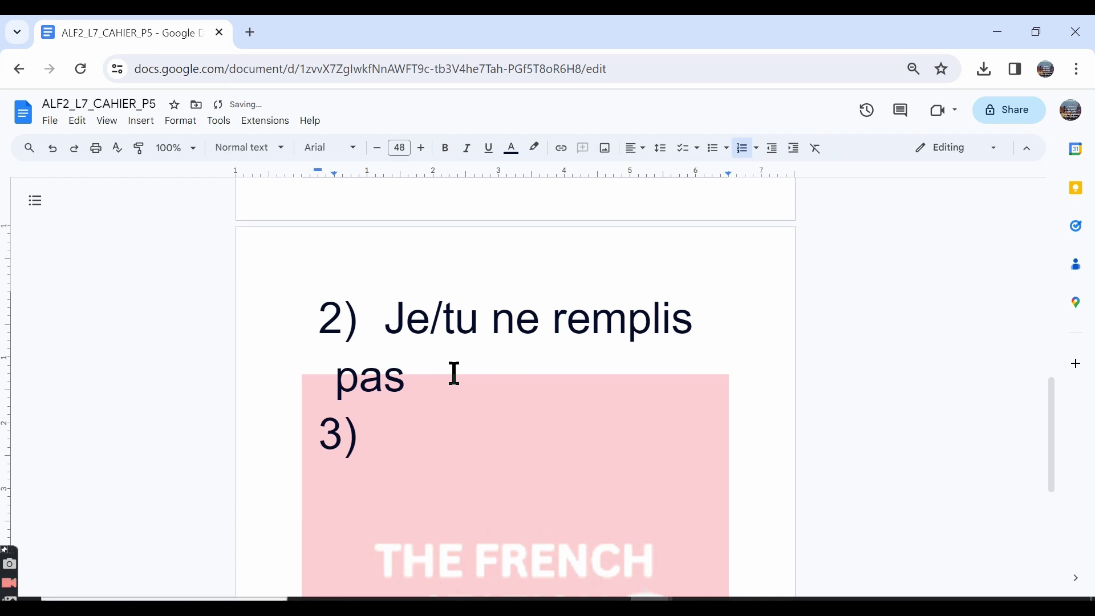
pyautogui.press('BackSpace')
pyautogui.press('BackSpace')
pyautogui.write('Il')
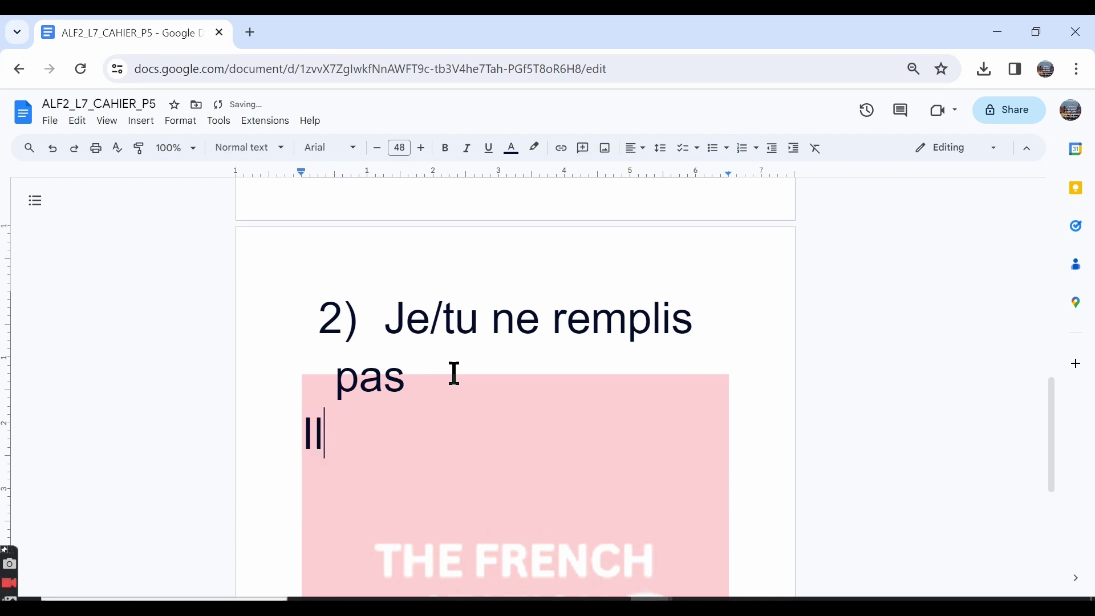
pyautogui.write('/elle/o')
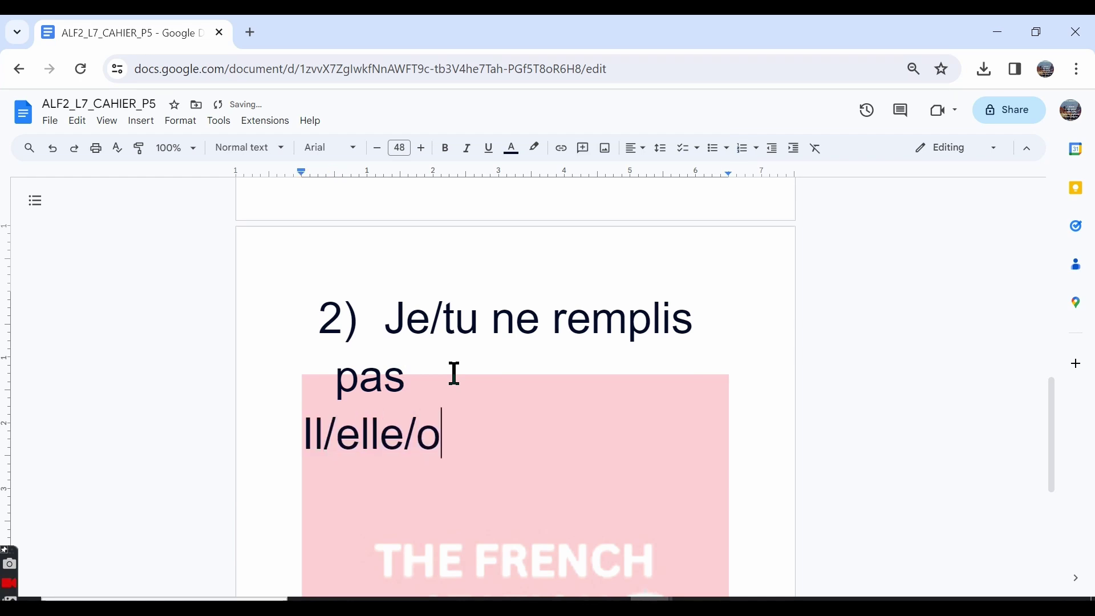
pyautogui.write('n ne ')
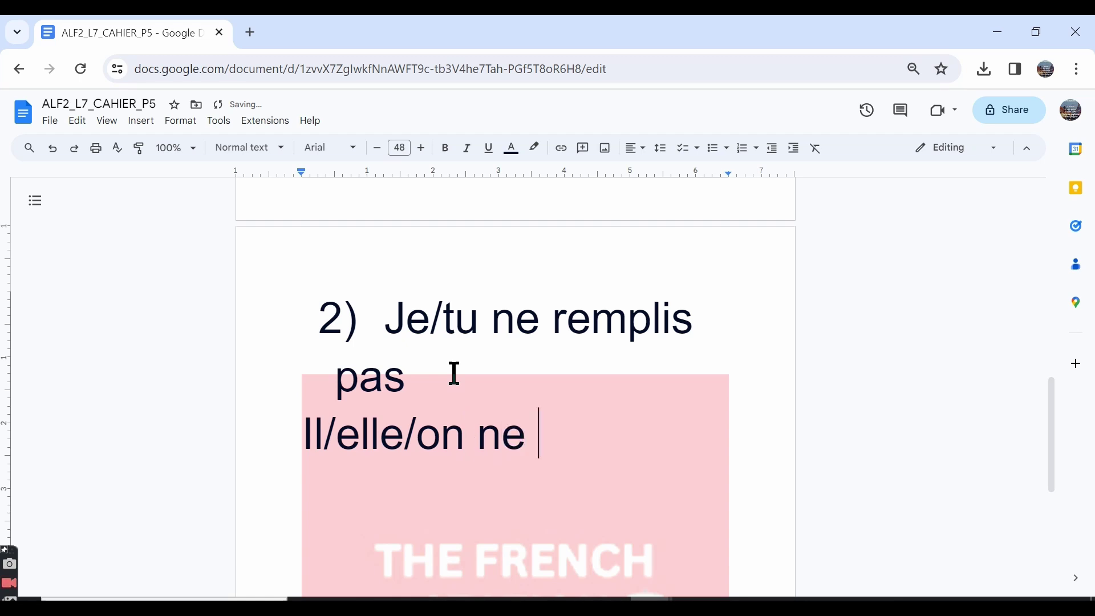
pyautogui.write('remplit pas')
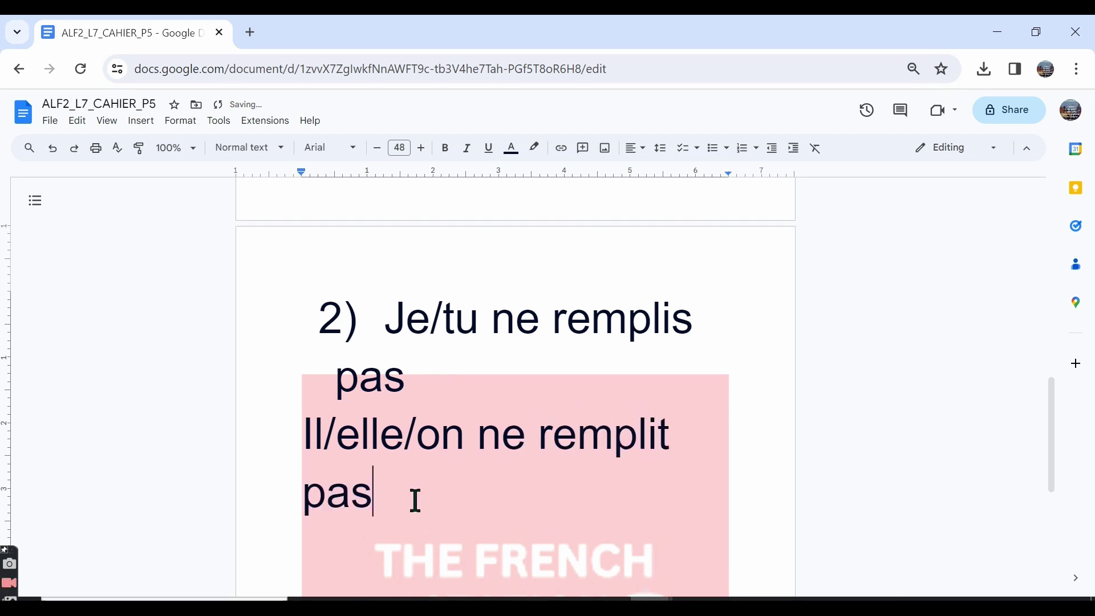
# Highlight the verb forms "remplit" and "remplis" in turn to compare their endings.
pyautogui.moveTo(543, 439); pyautogui.dragTo(667, 436)
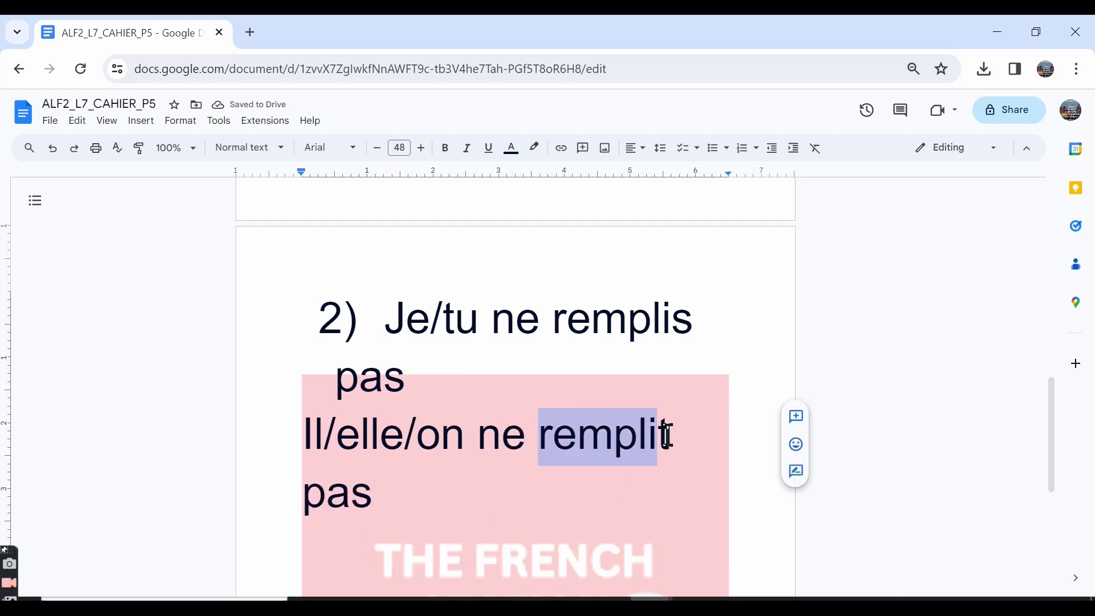
pyautogui.moveTo(555, 311); pyautogui.dragTo(711, 307)
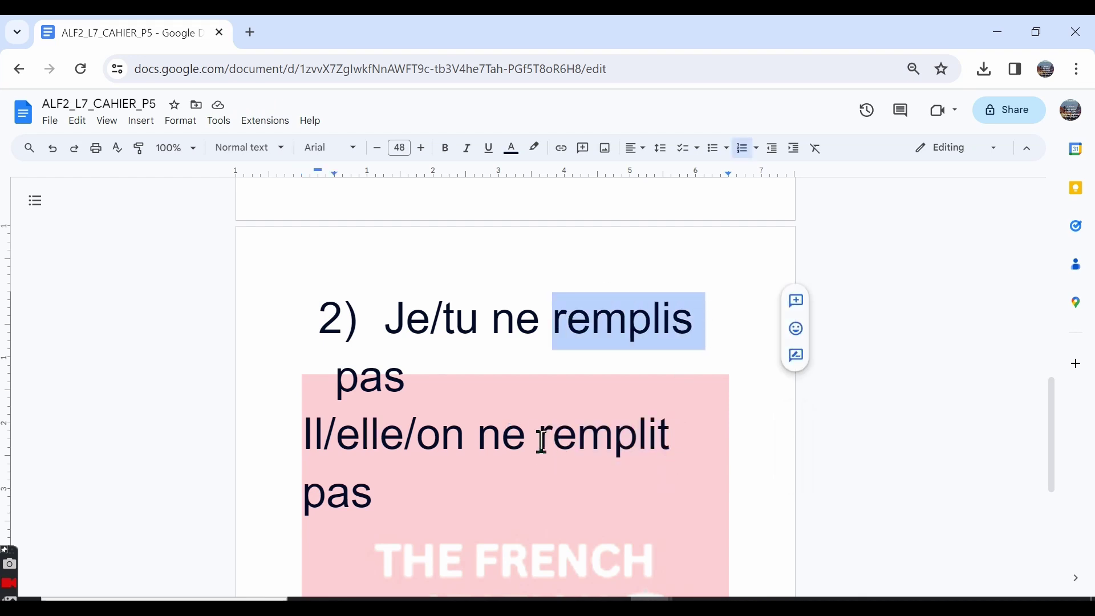
pyautogui.moveTo(539, 439); pyautogui.dragTo(709, 422)
# Add the lines "Nous ne remplissons pas" and "Vous ne remplissez pas" below the third-person singular form.
pyautogui.click(465, 507)
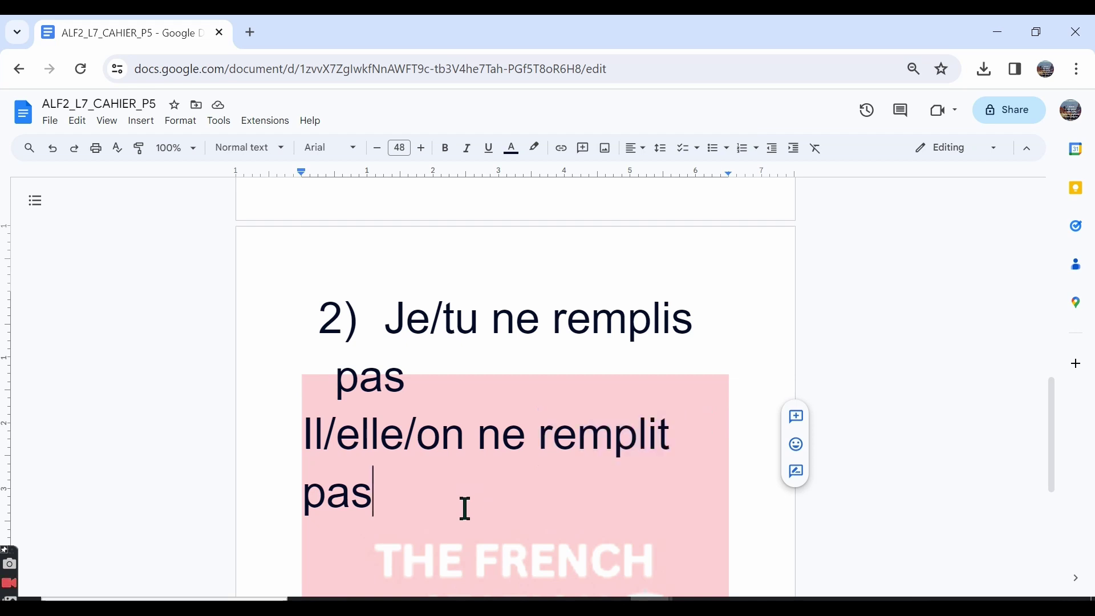
pyautogui.press('Return')
pyautogui.write('Nous n')
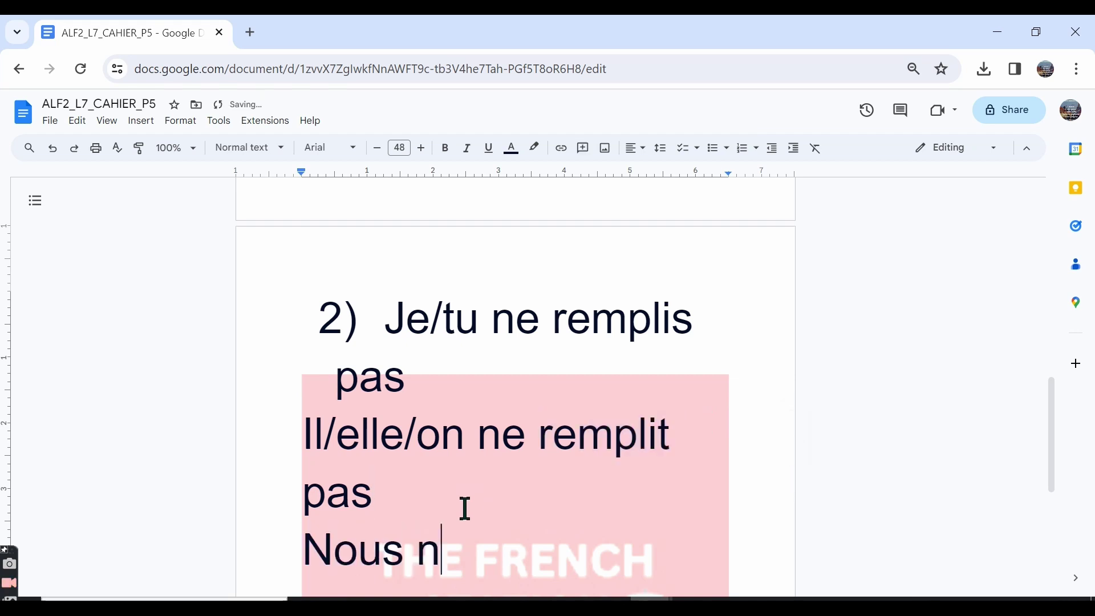
pyautogui.write('e remplissons')
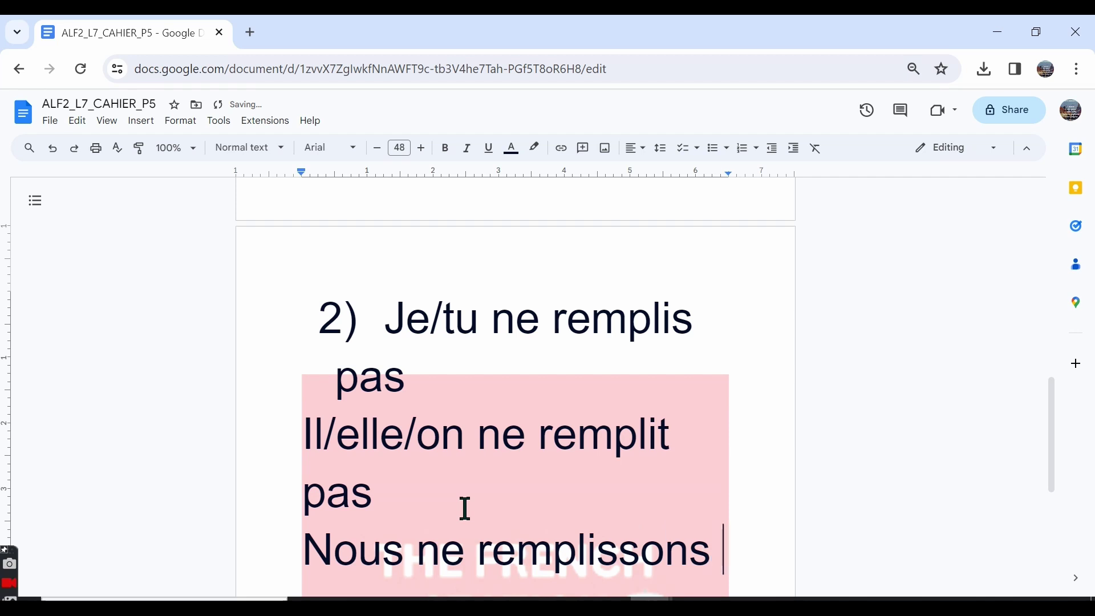
pyautogui.press('Return')
pyautogui.write('pas')
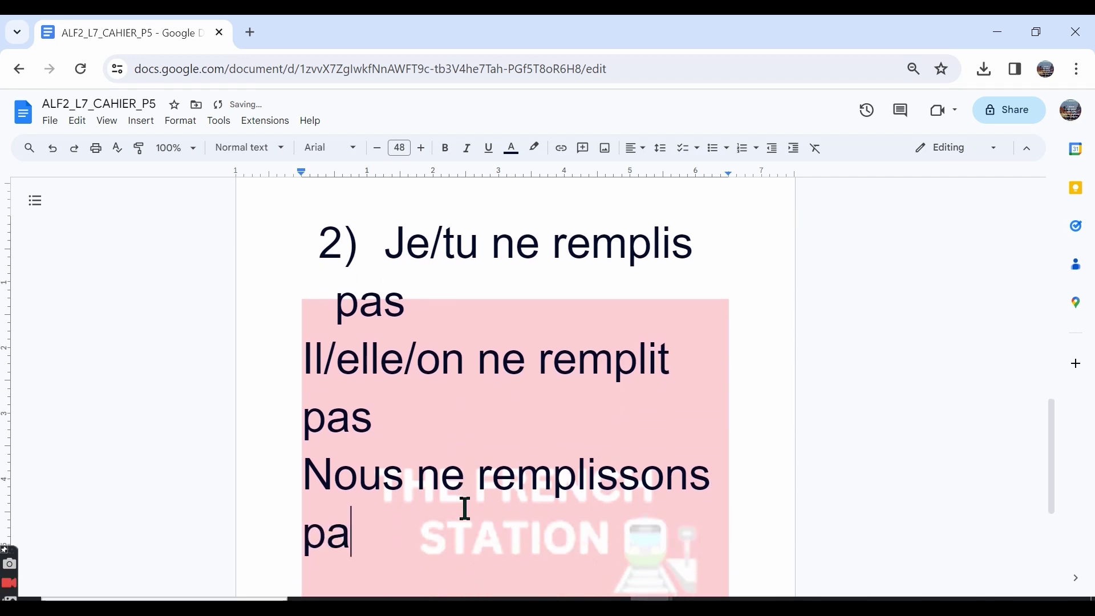
pyautogui.press('Return')
pyautogui.write('Vous')
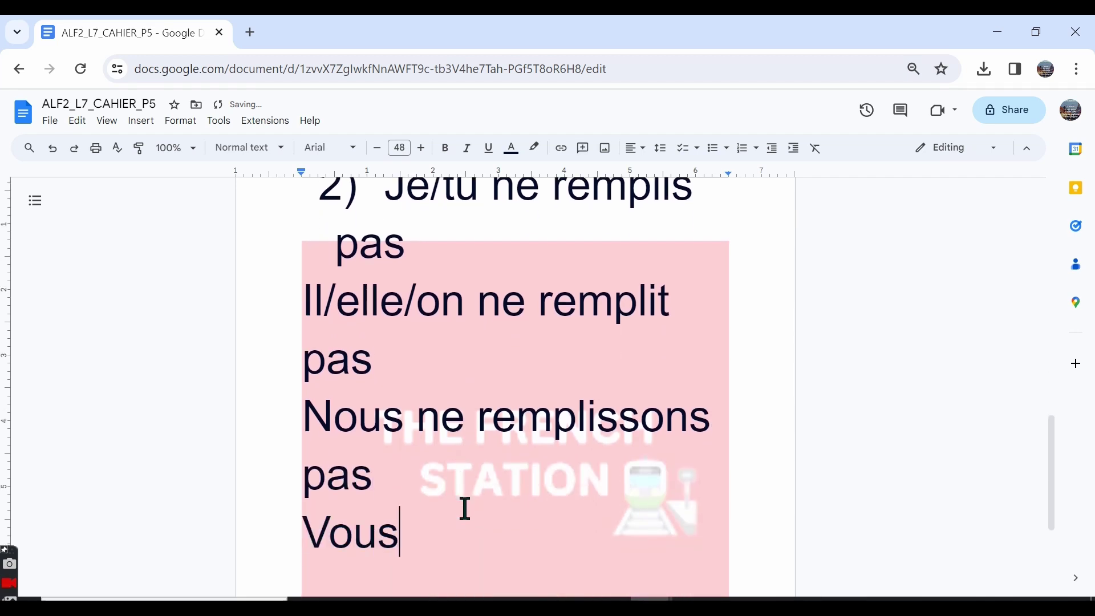
pyautogui.write(' ne remplis')
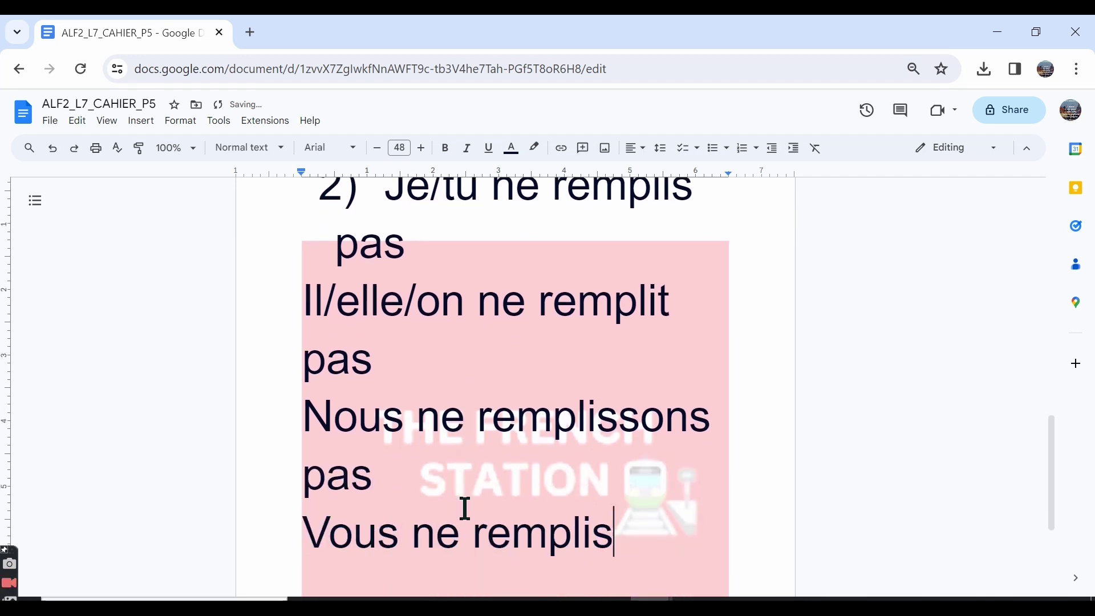
pyautogui.write('sez pas')
# Complete the negative remplir conjugation with the line "Ils/elles ne remplissent pas".
pyautogui.press('Return')
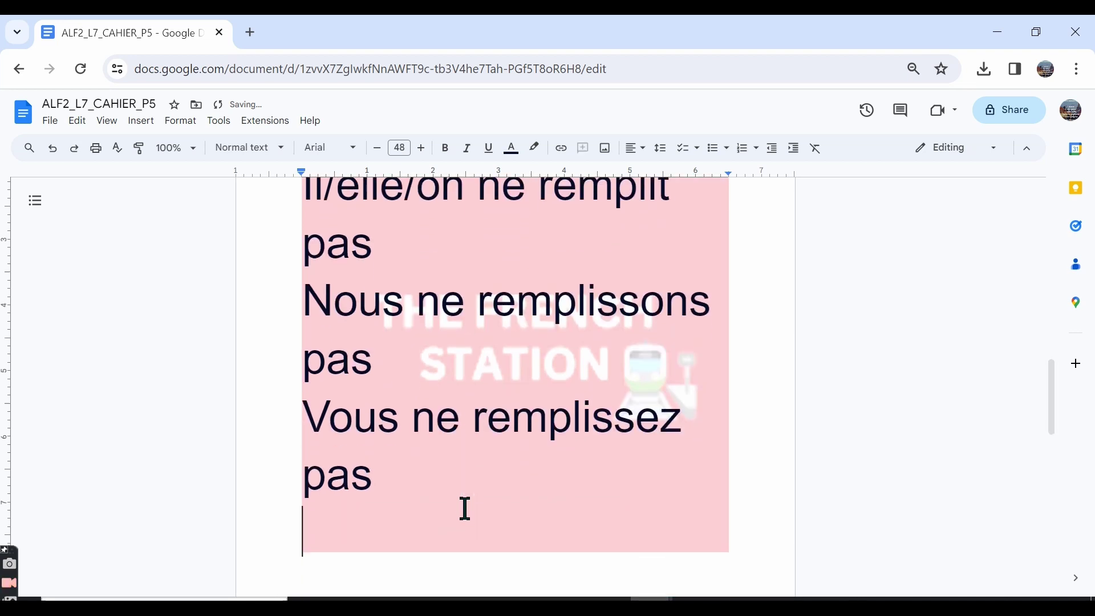
pyautogui.write('Ils/')
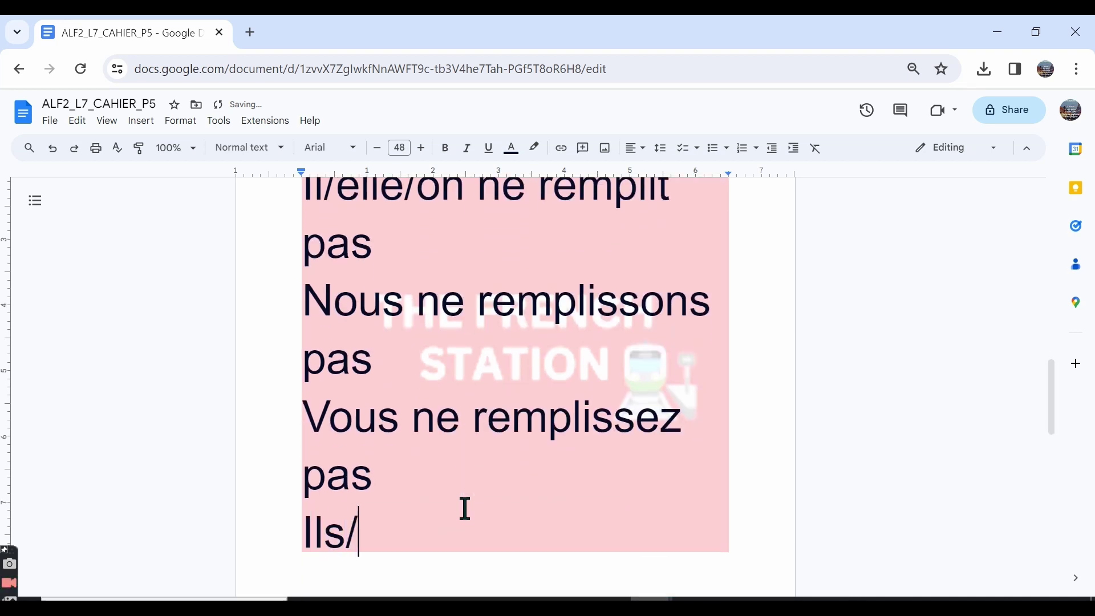
pyautogui.write('elles')
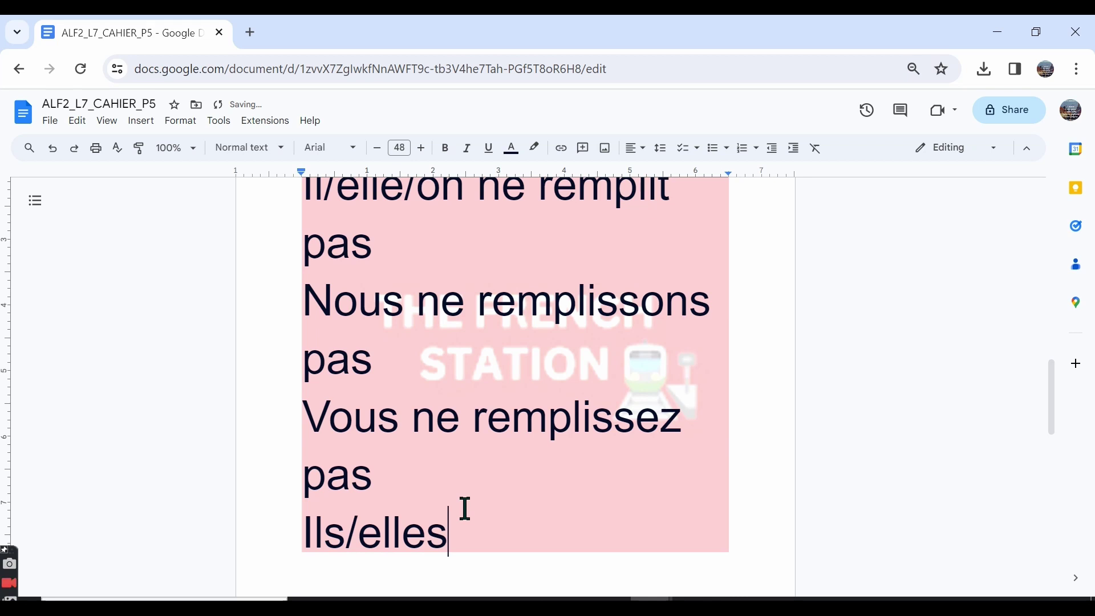
pyautogui.write(' ne r')
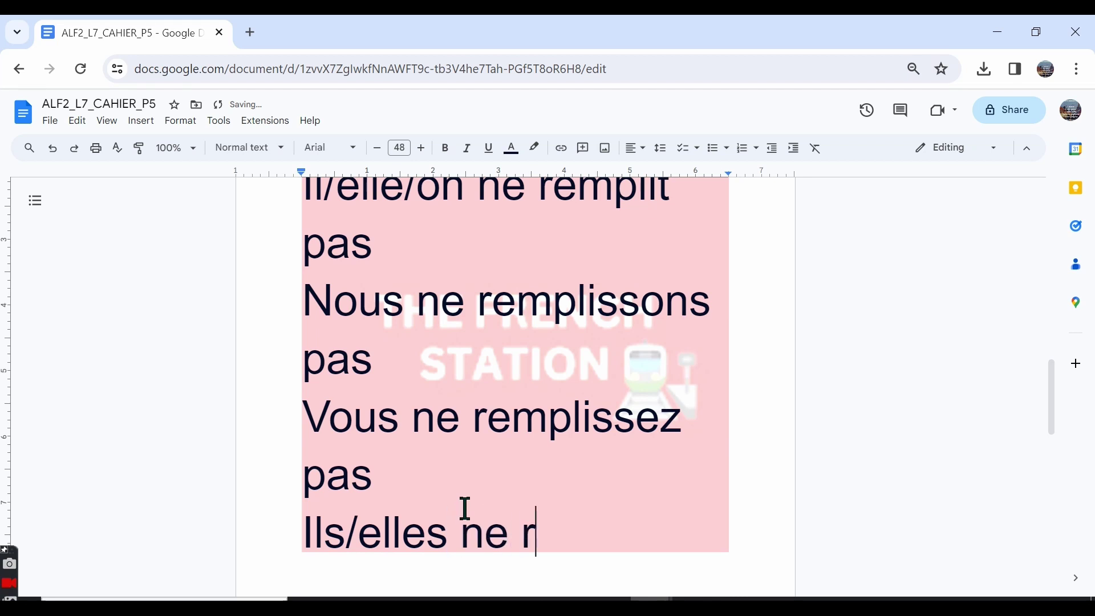
pyautogui.write('emplissent pas')
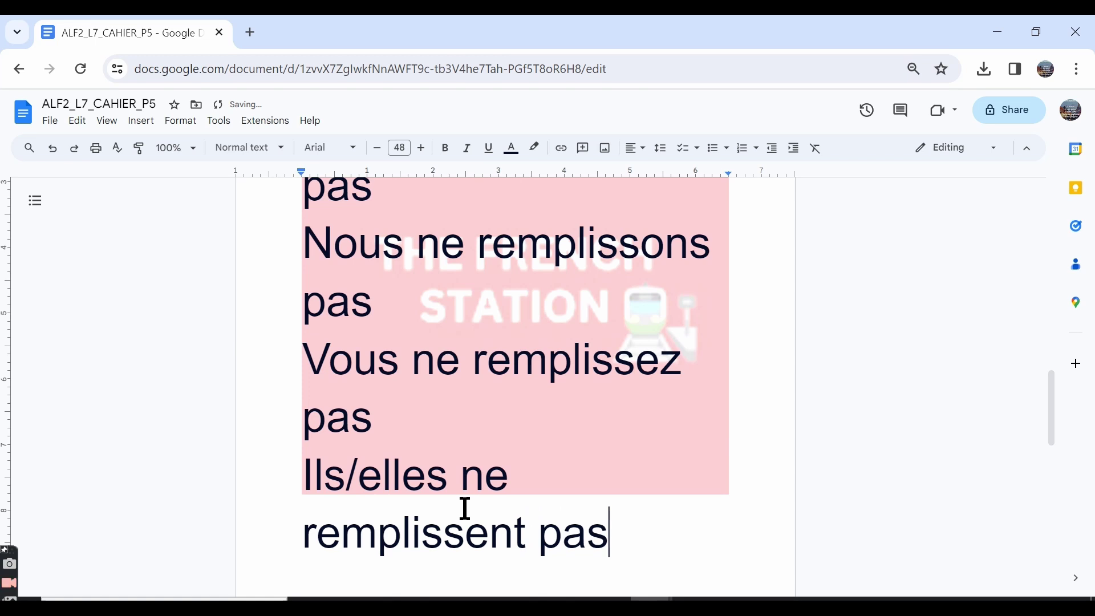
# Start item 3 in the answer document and read question 3 of exercise 12 in the workbook PDF.
pyautogui.press('Return')
pyautogui.write('3)')
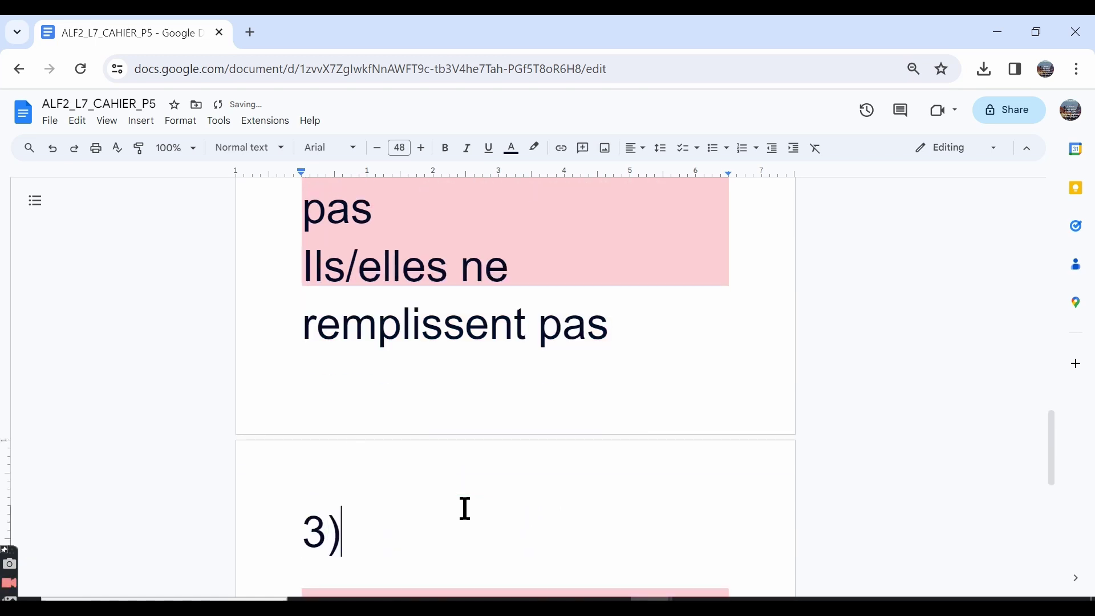
pyautogui.hotkey('alt', 'Tab')
pyautogui.scroll(-3, 463, 505)
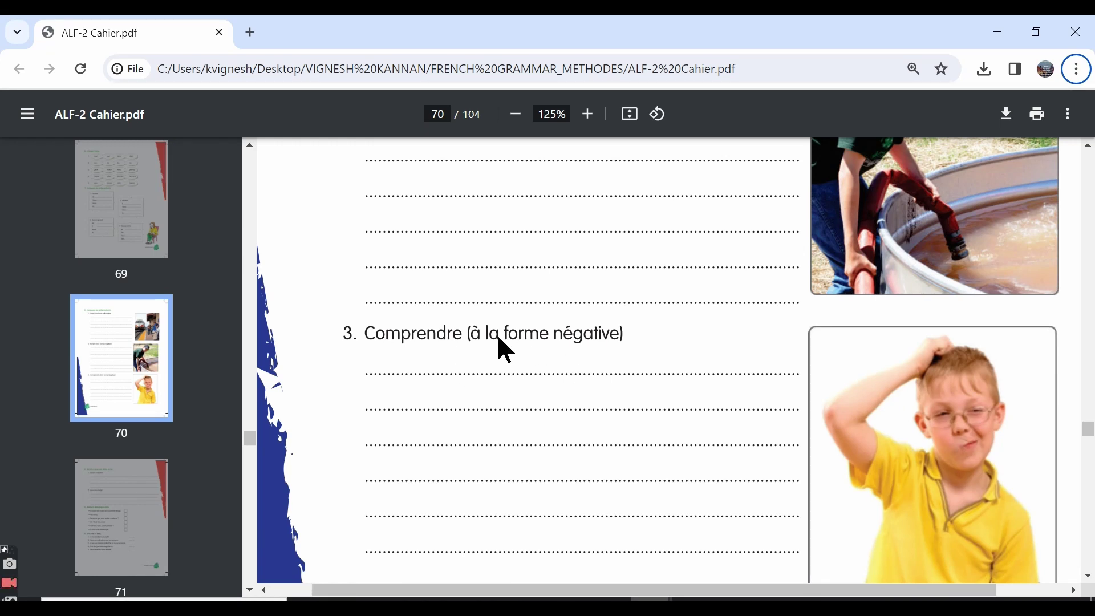
pyautogui.scroll(-1, 498, 334)
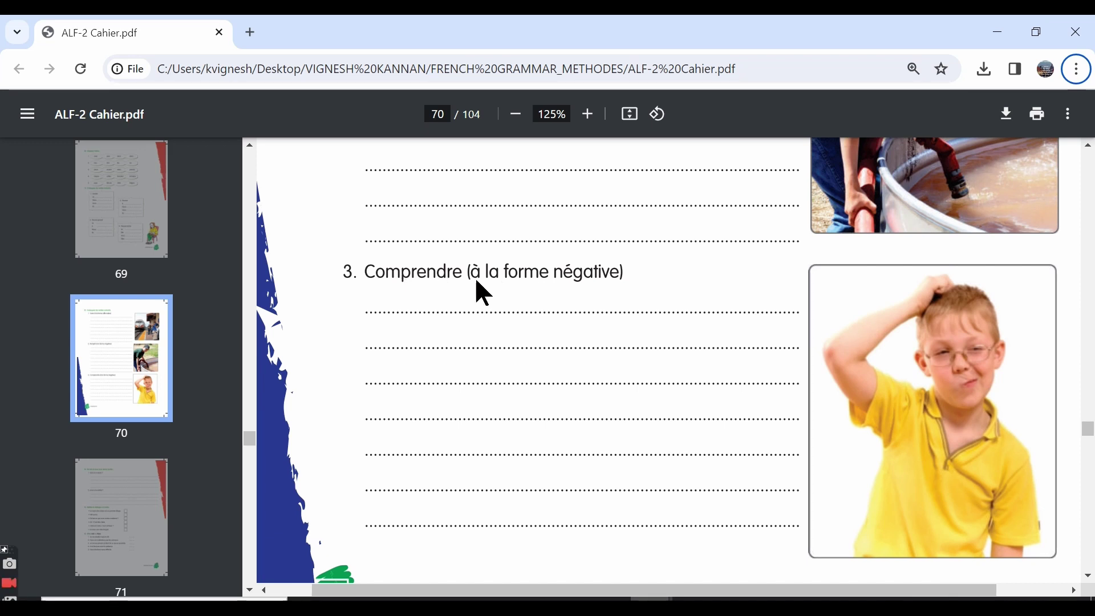
# Return to the answer document and enter "Je/tu ne comprends pas" as item 3.
pyautogui.hotkey('alt', 'Tab')
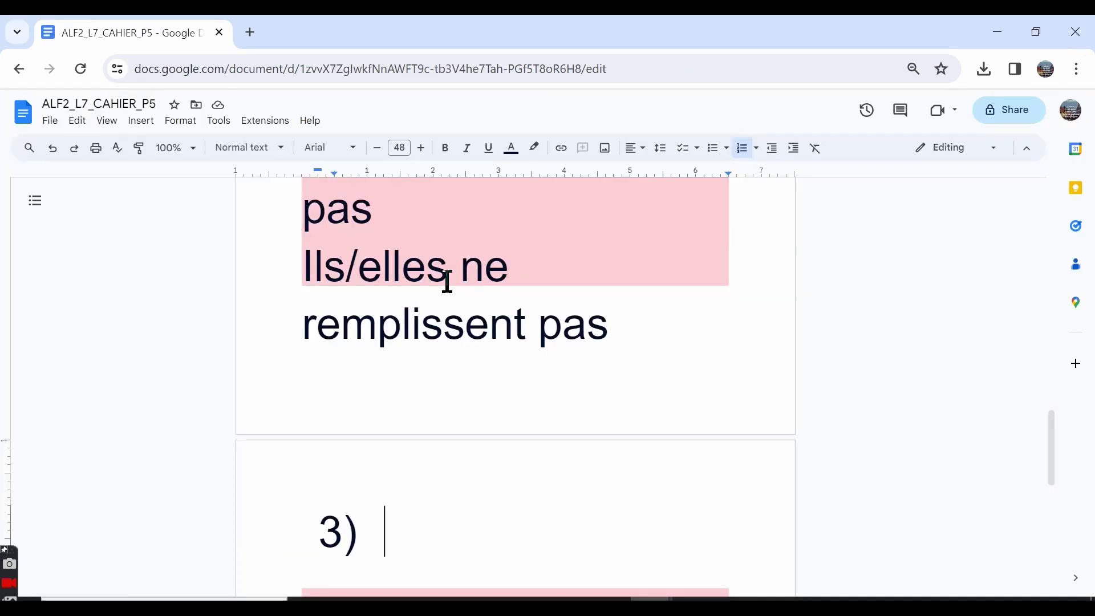
pyautogui.write('J')
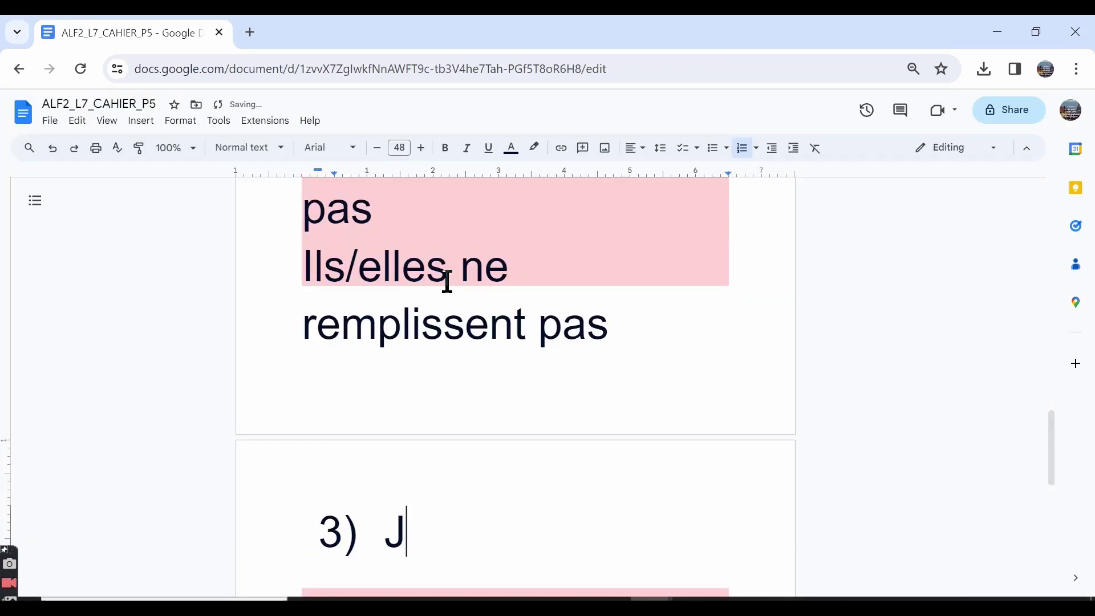
pyautogui.write('e/tu')
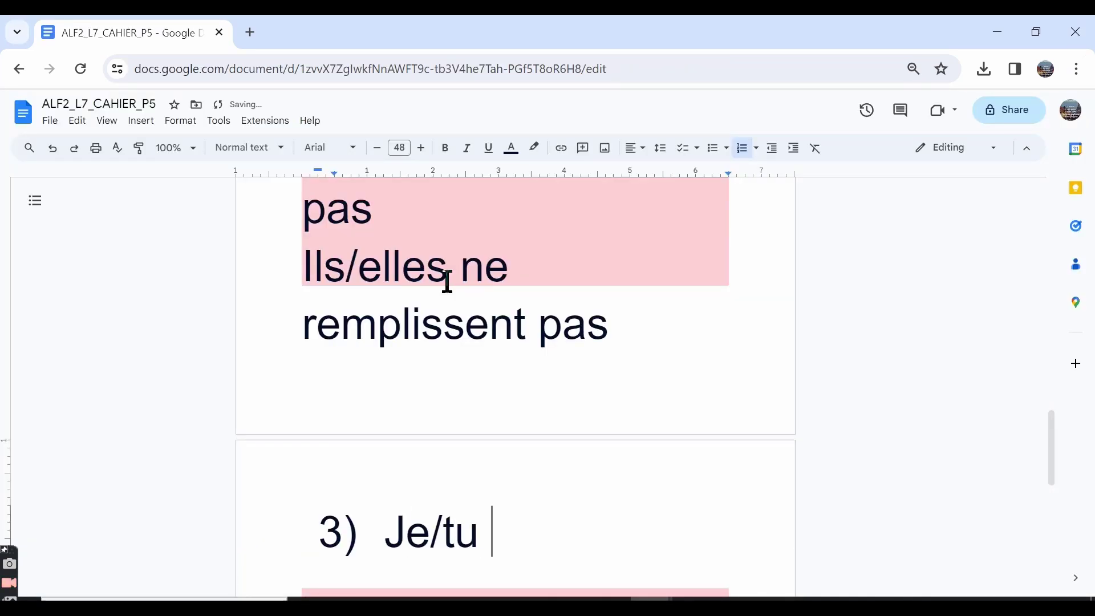
pyautogui.write(' ne compren')
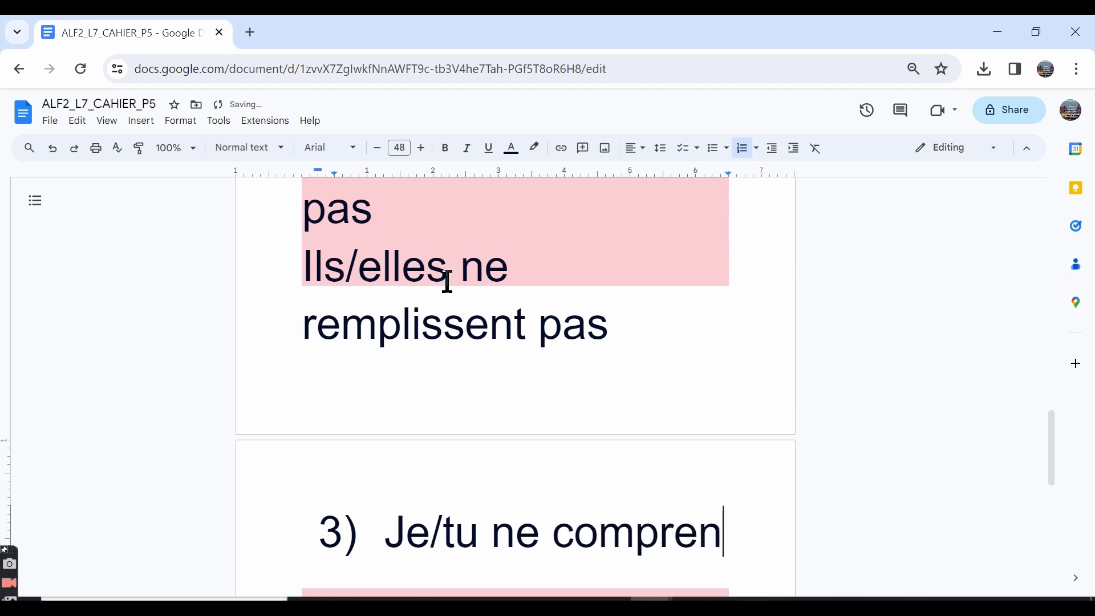
pyautogui.write('ds')
pyautogui.press('BackSpace')
pyautogui.write('ds ')
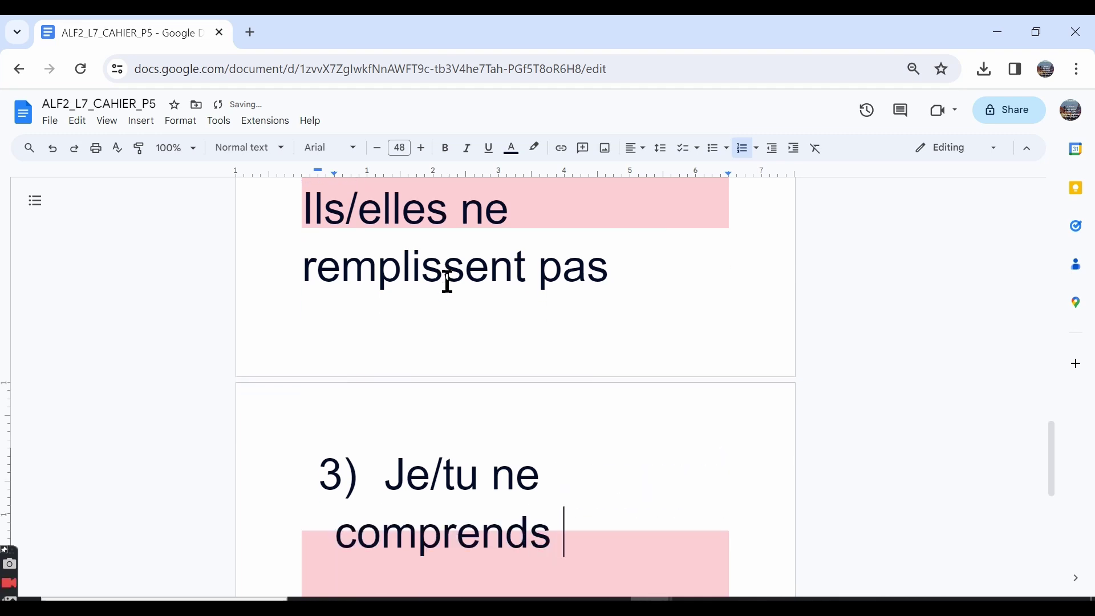
pyautogui.write('pas')
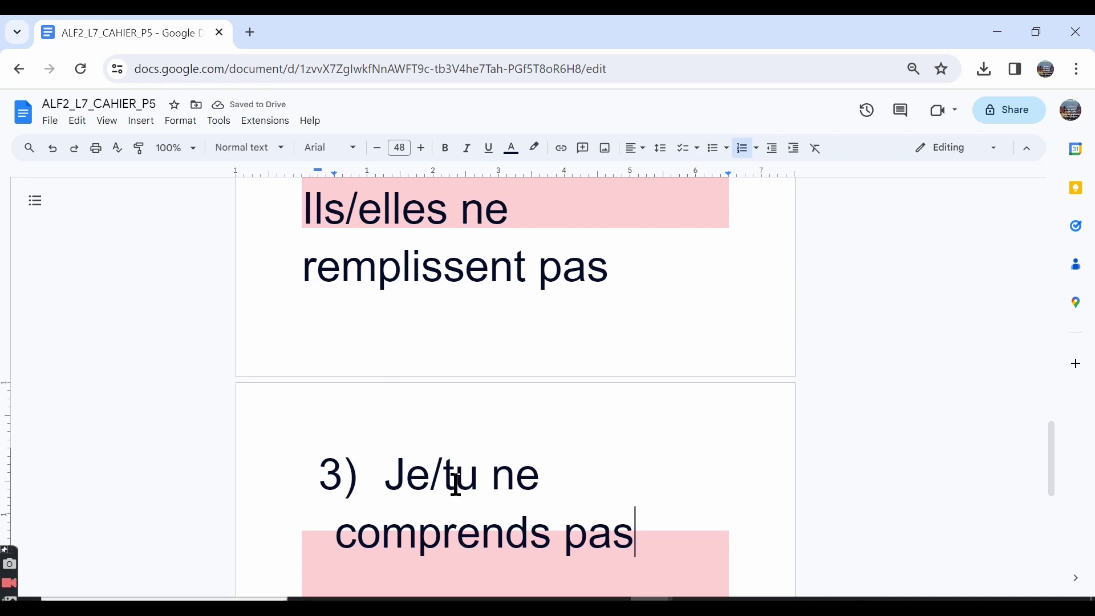
# Add the unnumbered line "Il/elle/on ne comprend pas" below item 3.
pyautogui.press('Return')
pyautogui.press('BackSpace')
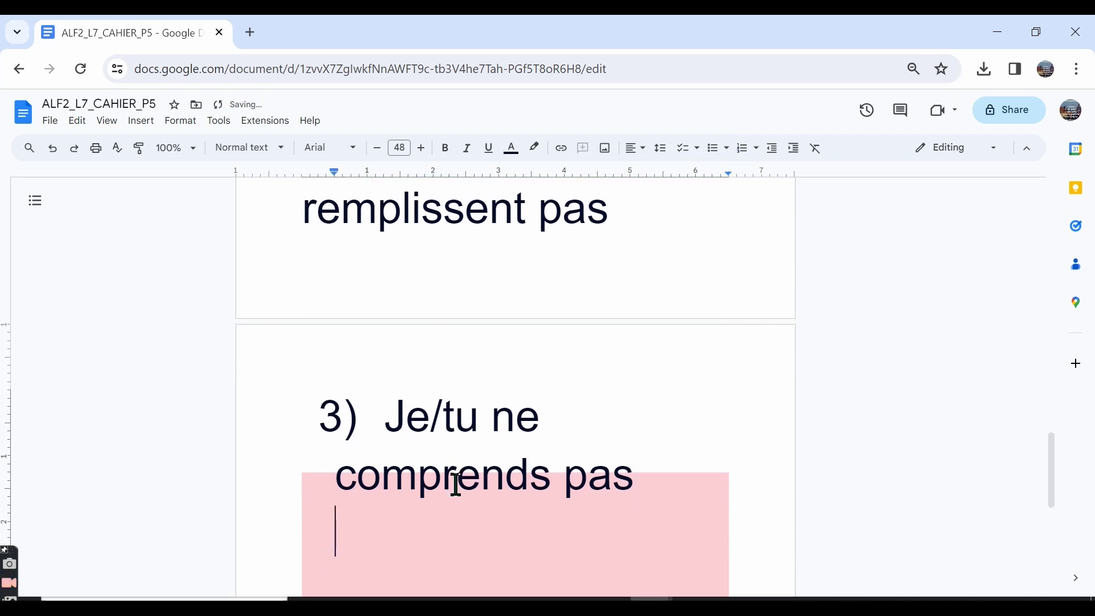
pyautogui.write('Il')
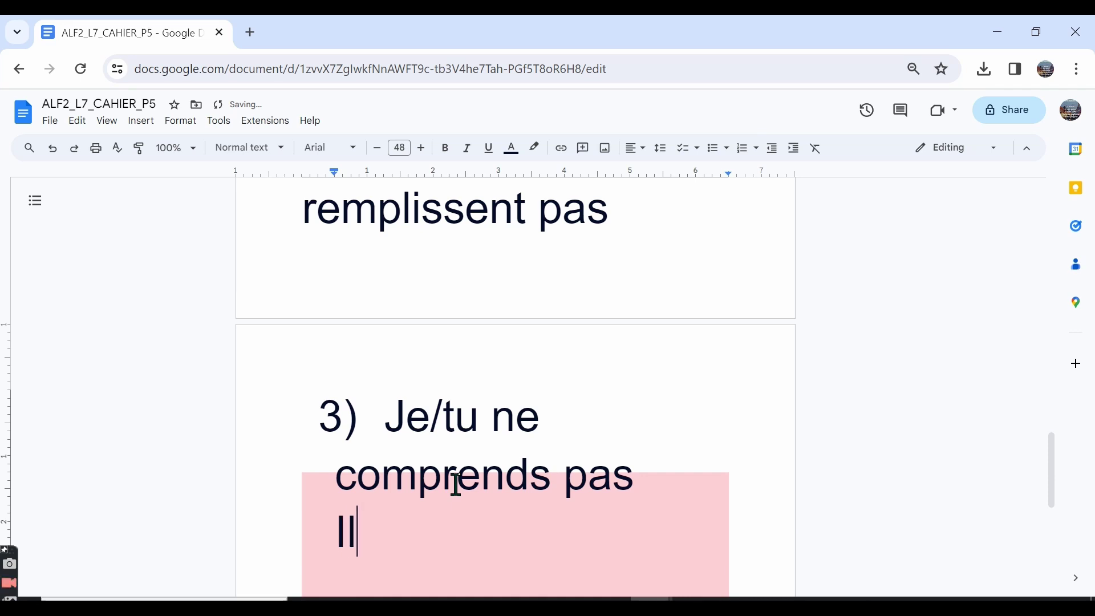
pyautogui.write('/elle/')
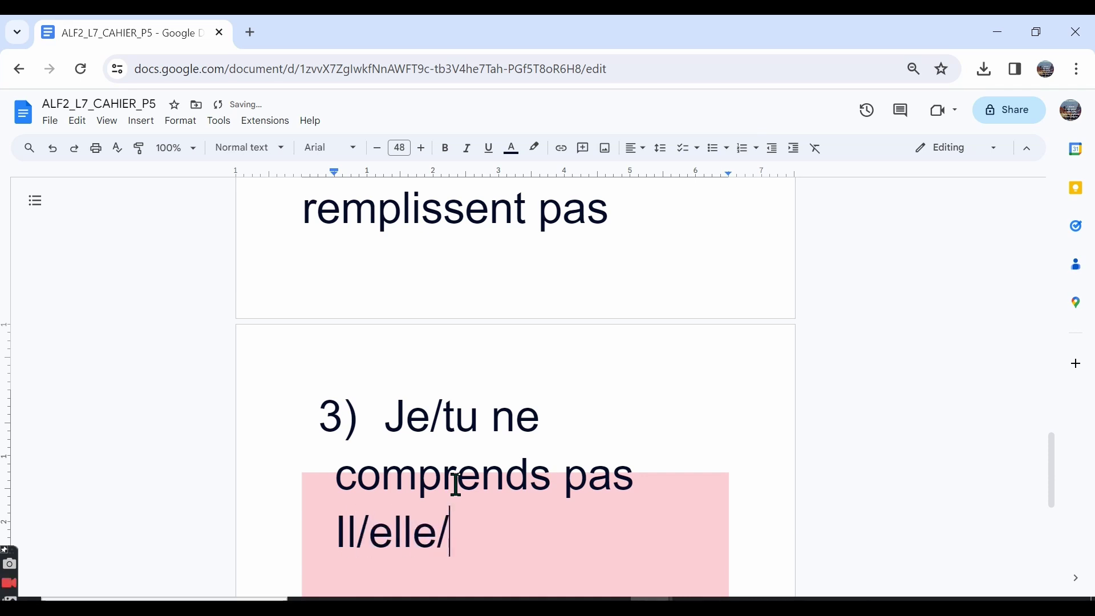
pyautogui.write('on ne co')
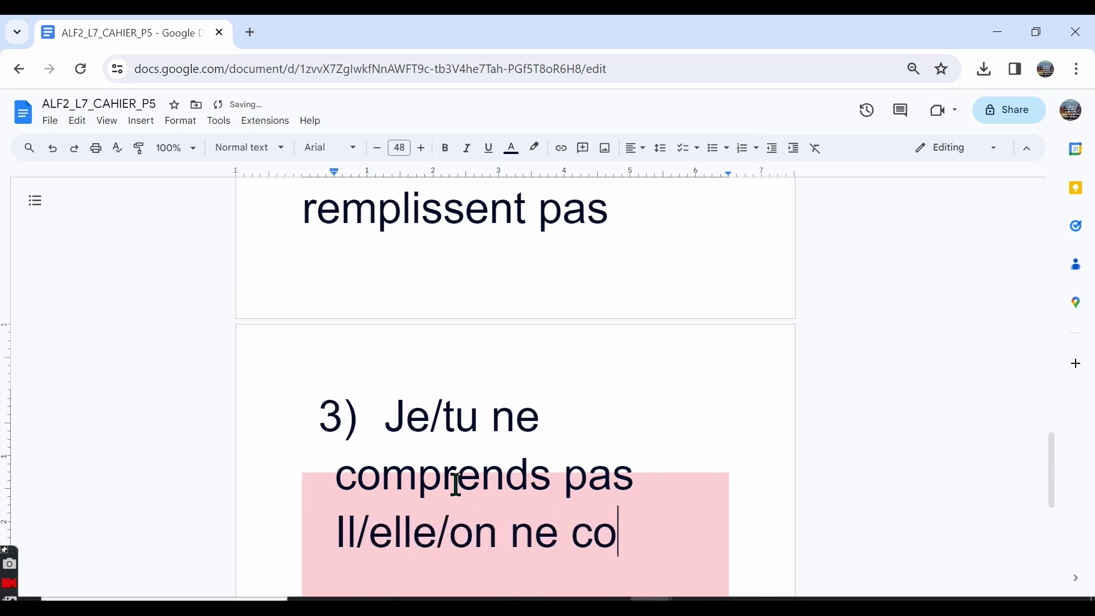
pyautogui.write('mprend pas')
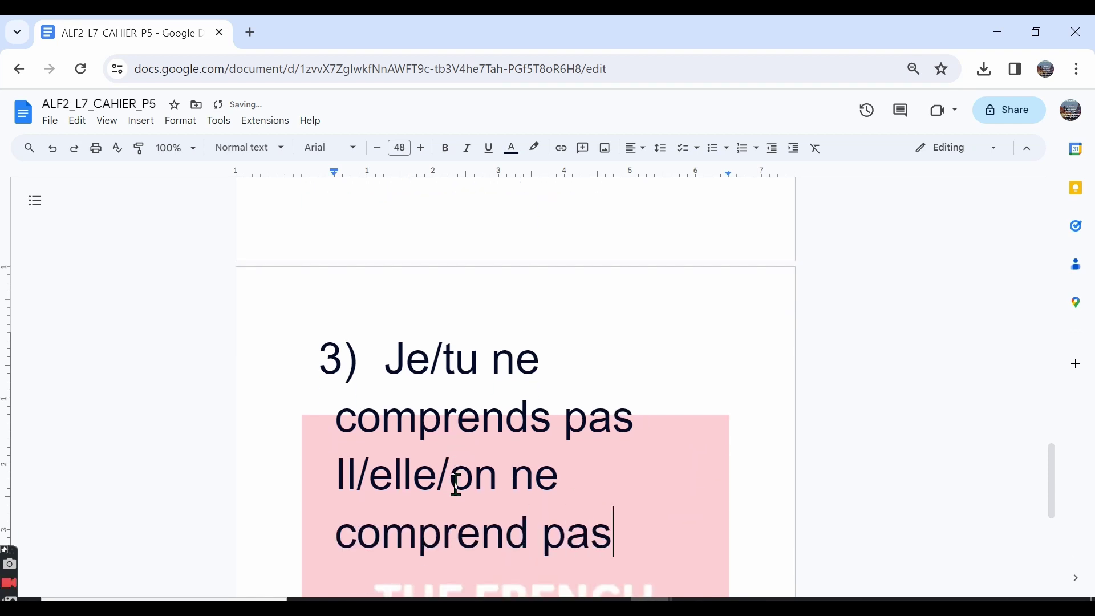
# Add the line "Nous ne comprenons pas" to the negative comprendre conjugation in item 3.
pyautogui.press('Return')
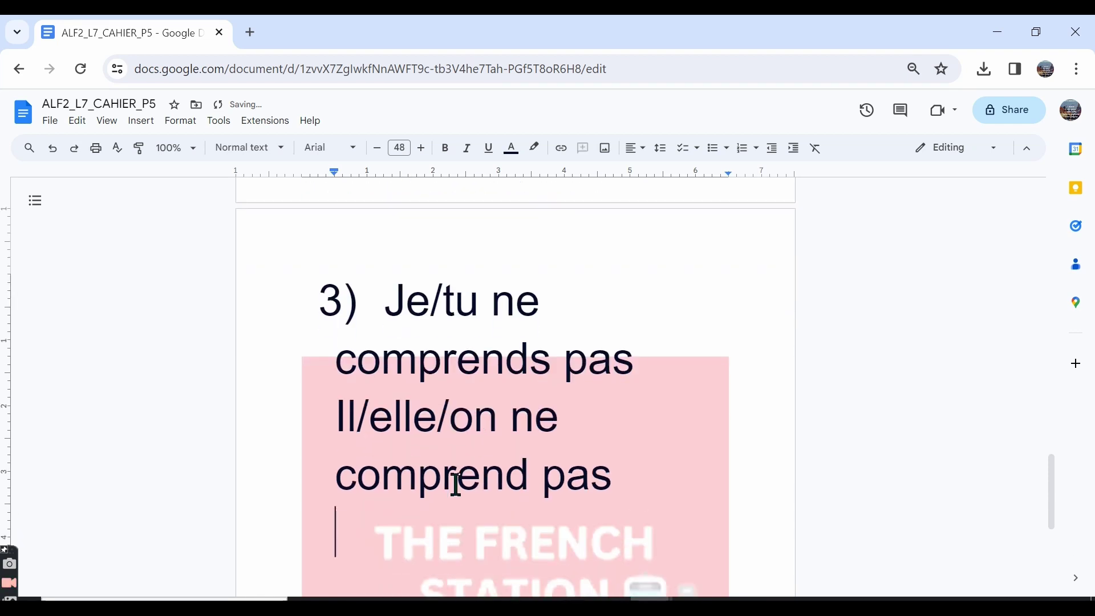
pyautogui.write('Nous ne com')
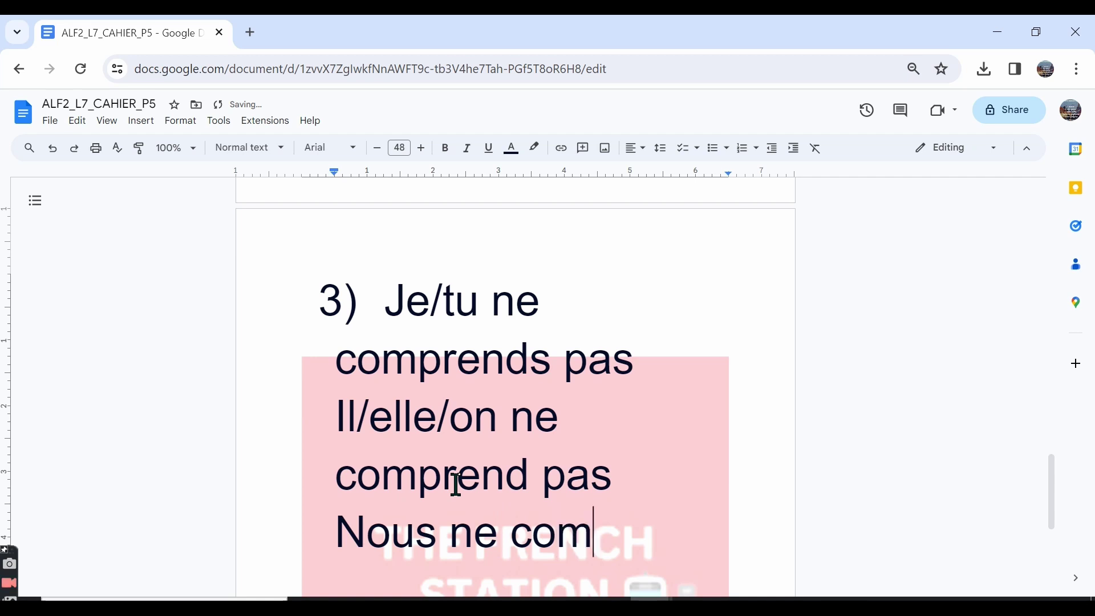
pyautogui.write('prenons pa')
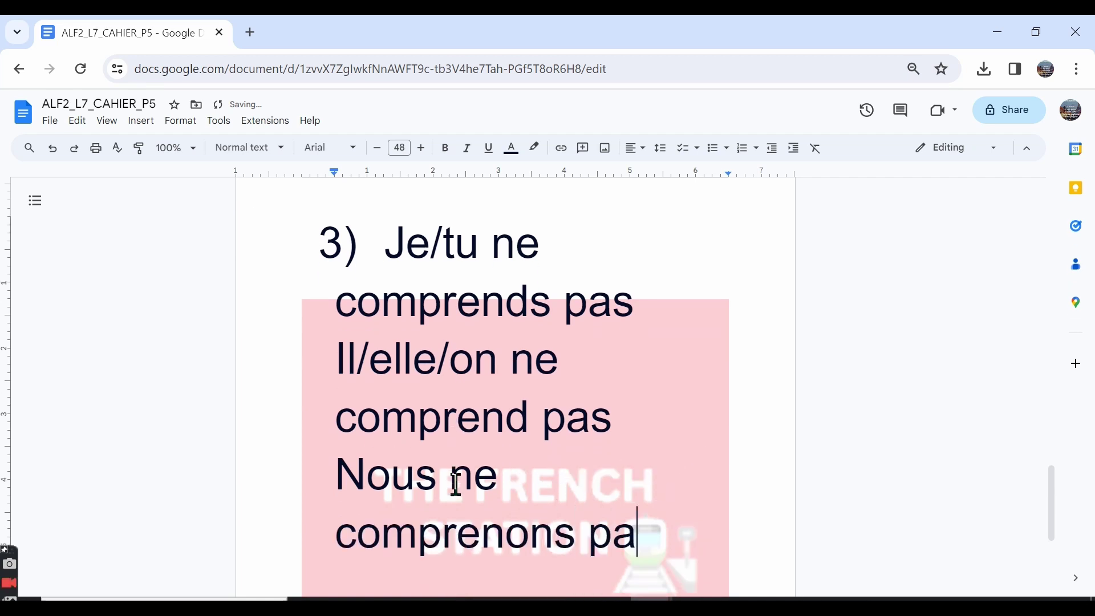
pyautogui.write('s')
# Add the line "Vous ne comprenez pas" below the nous form in item 3.
pyautogui.press('Return')
pyautogui.write('Vous n')
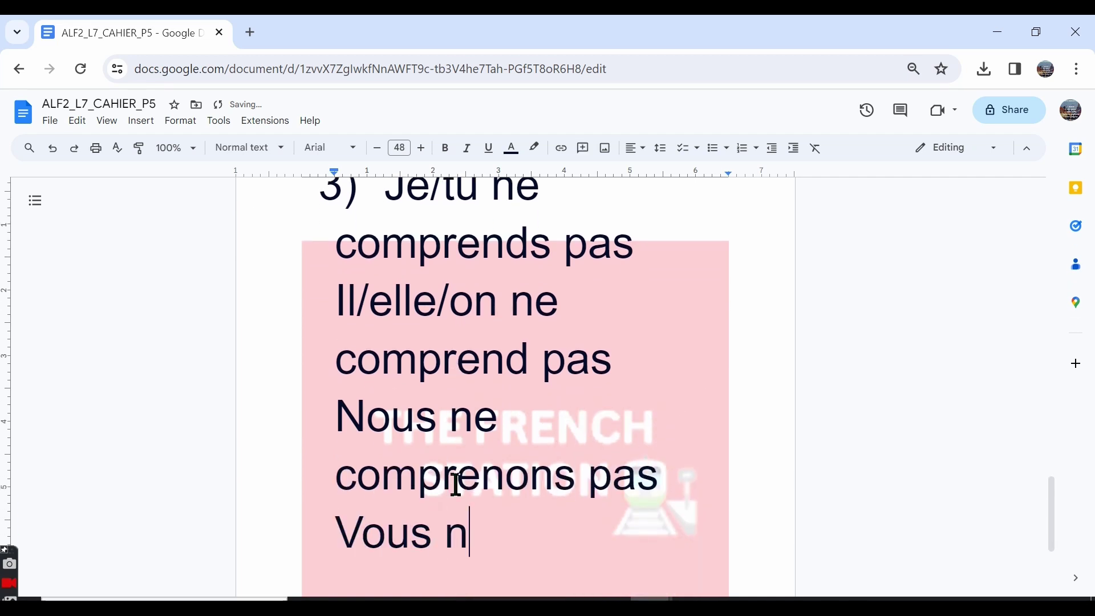
pyautogui.write('e comprenez [as')
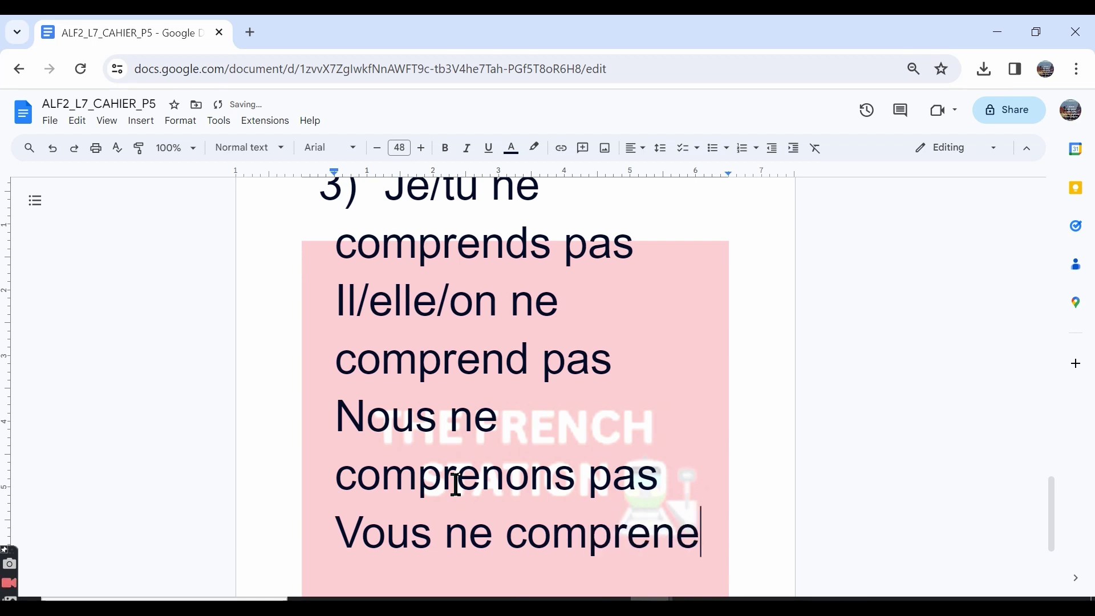
pyautogui.press('BackSpace')
pyautogui.press('BackSpace')
pyautogui.press('BackSpace')
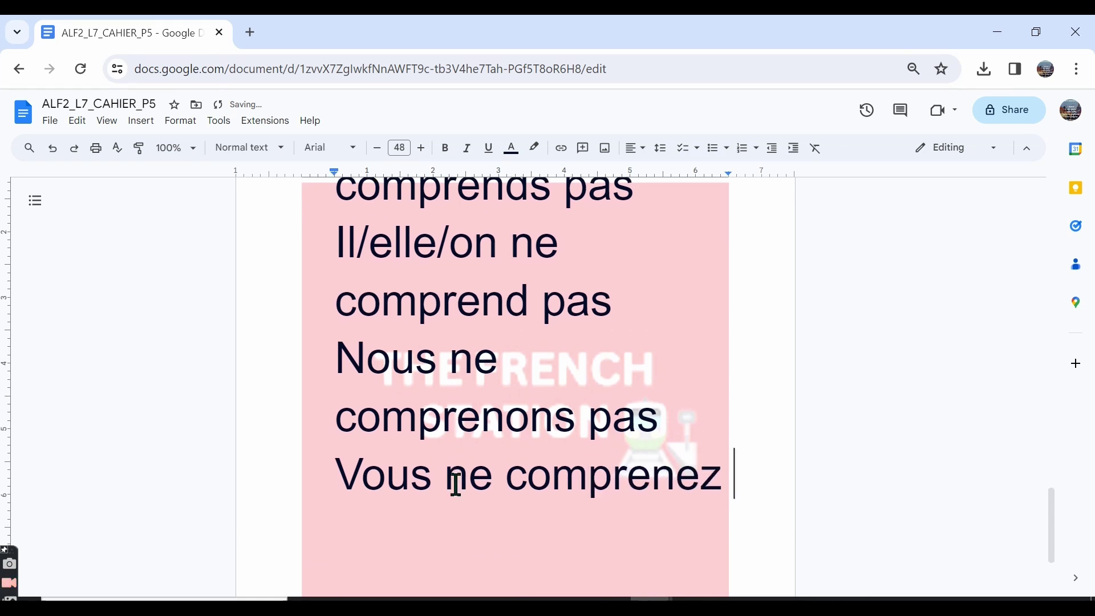
pyautogui.write('pas')
# Complete the negative comprendre conjugation with the line "Ils/elles ne comprennent pas".
pyautogui.press('Return')
pyautogui.write('Ils')
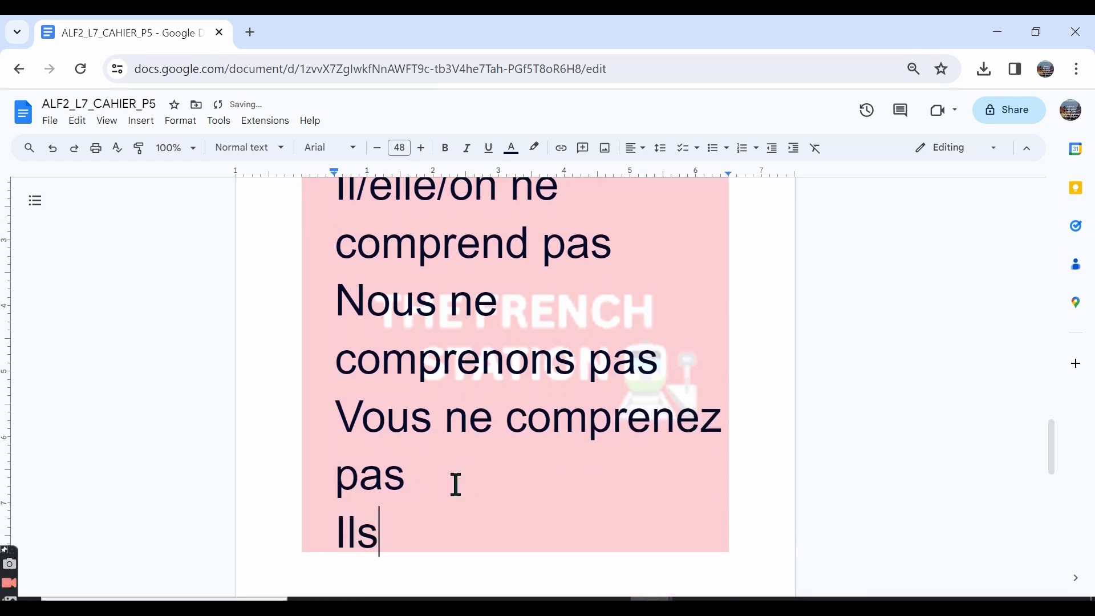
pyautogui.write('/elles ')
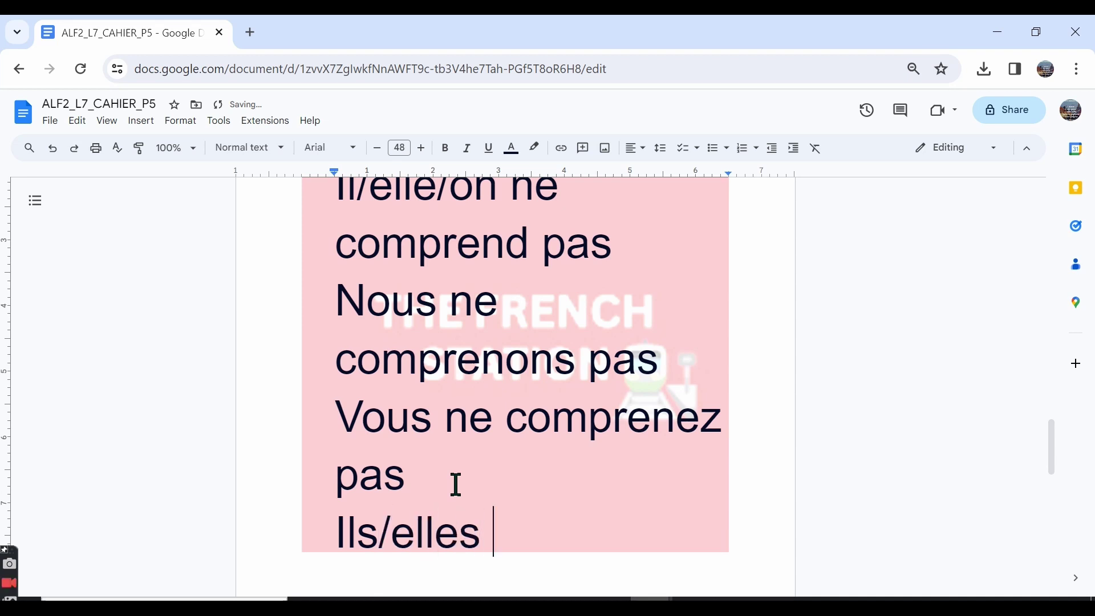
pyautogui.write('ne co')
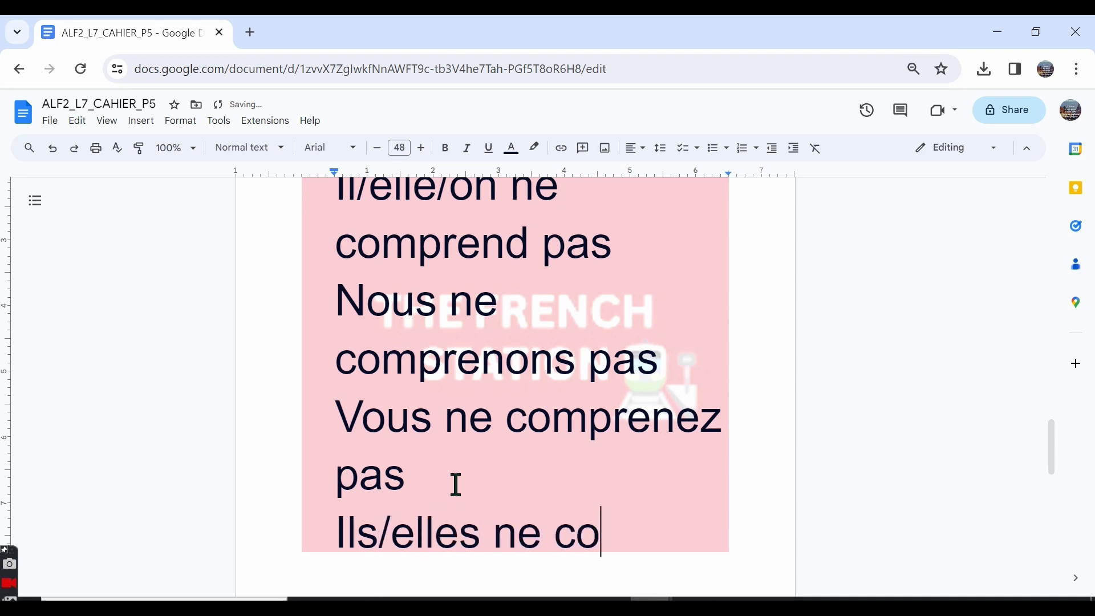
pyautogui.write('mprenne')
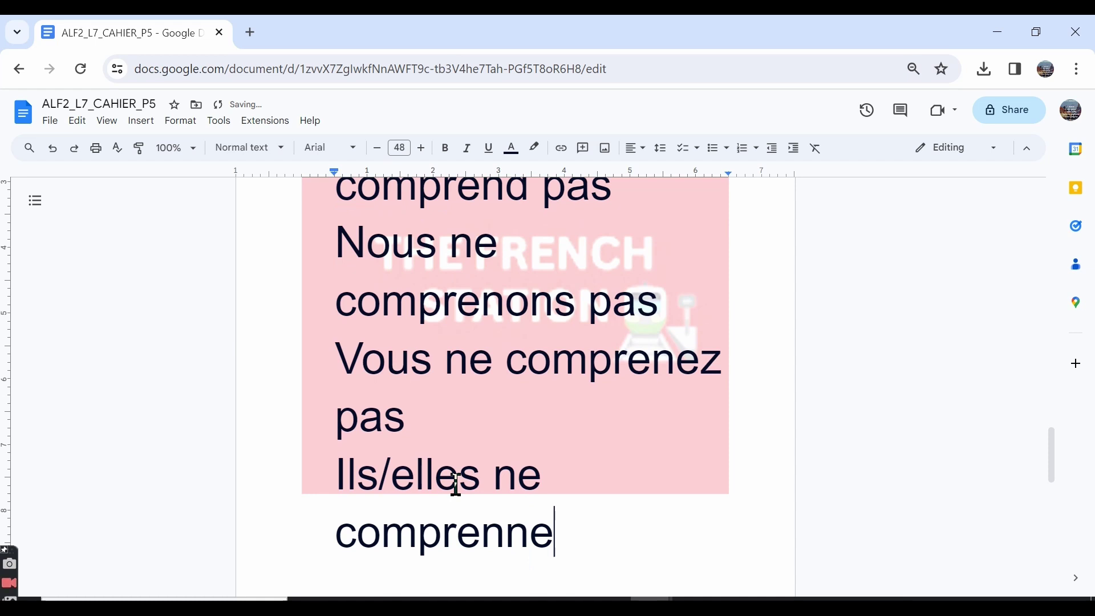
pyautogui.write('nt pas')
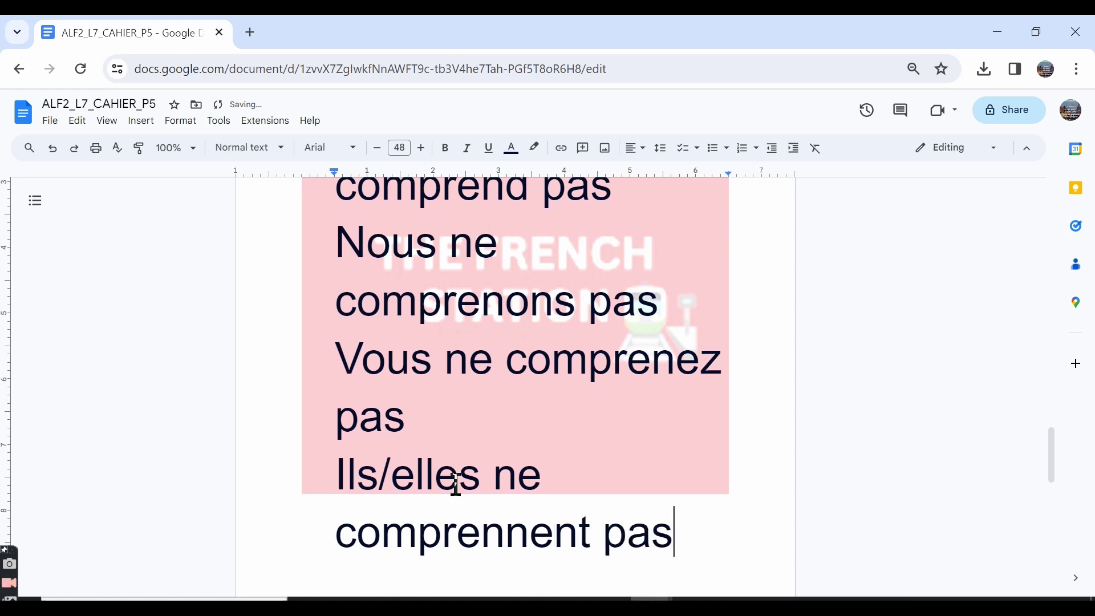
# Review the comprendre answers in item 3, and read exercise 13 in the workbook PDF.
pyautogui.scroll(3, 445, 362)
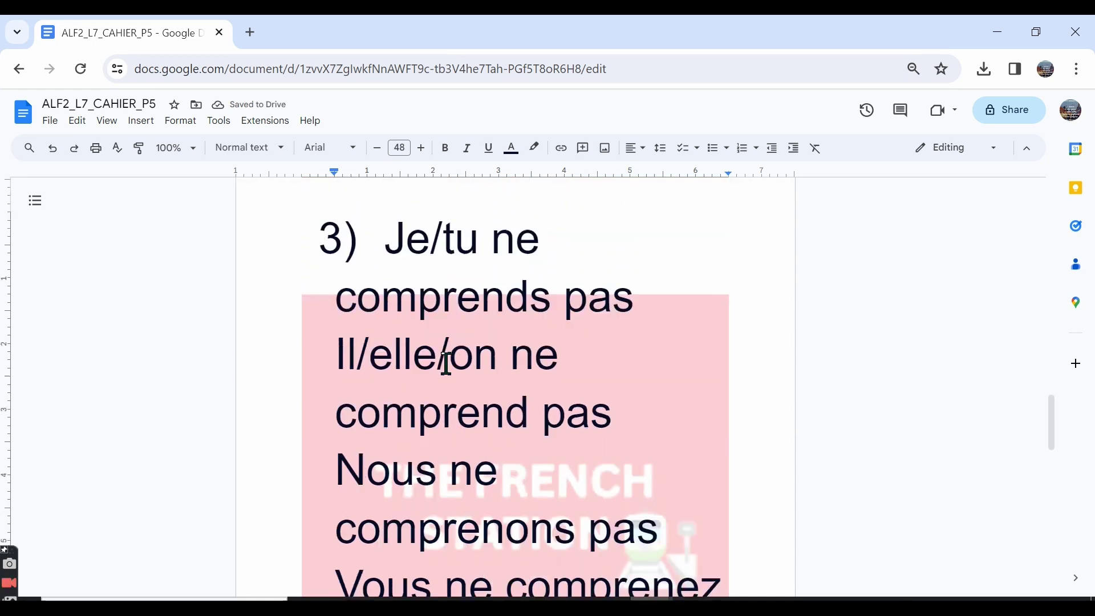
pyautogui.scroll(-2, 446, 365)
pyautogui.scroll(-1, 446, 364)
pyautogui.hotkey('alt', 'Tab')
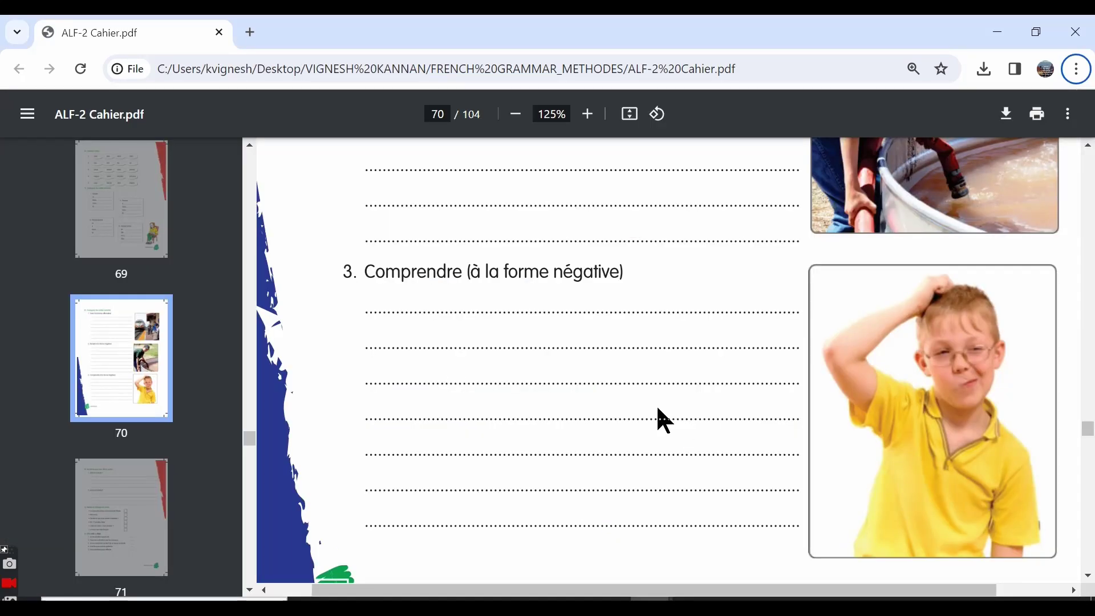
pyautogui.scroll(-10, 655, 367)
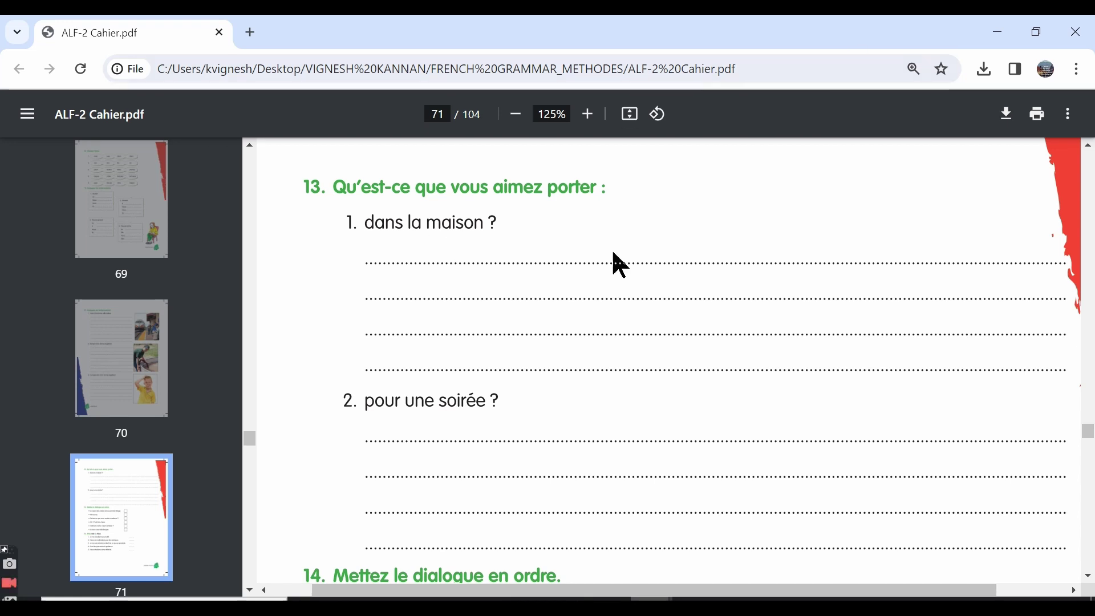
# Return to the answer document, add the heading "Ex-13" on a new page and start item 1 with "Dans la maison, j'aime porter".
pyautogui.hotkey('alt', 'Tab')
pyautogui.scroll(-1, 542, 499)
pyautogui.scroll(-7, 542, 497)
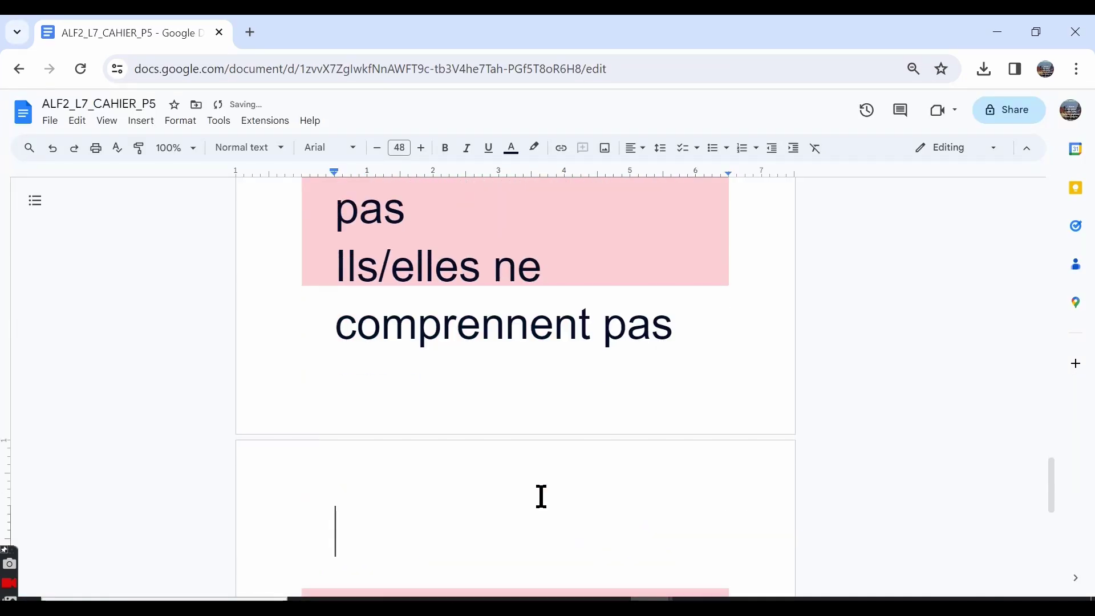
pyautogui.click(419, 395)
pyautogui.write('Dans ')
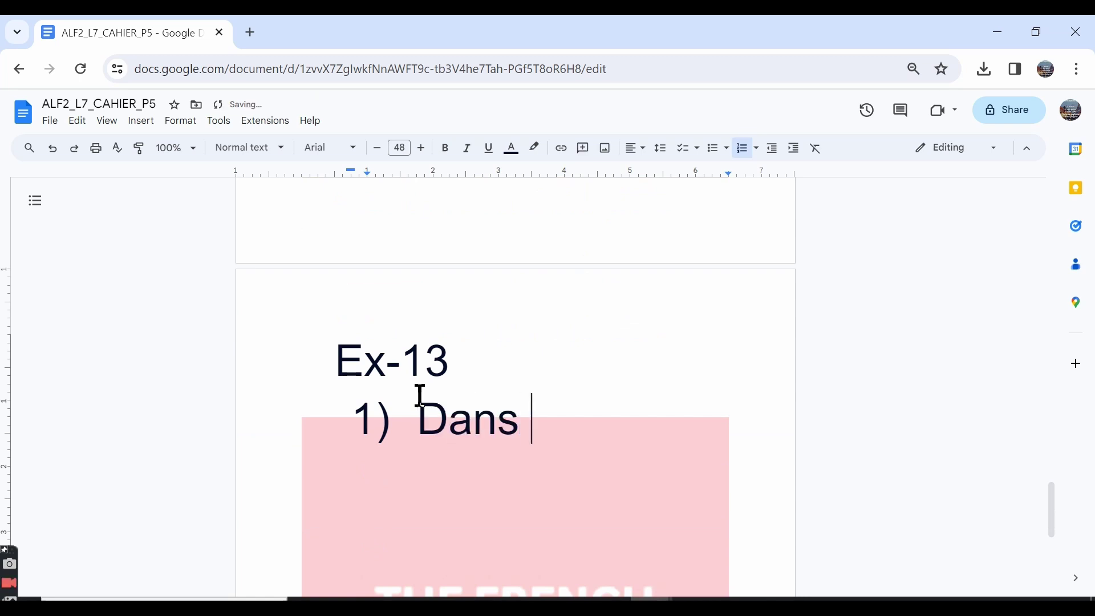
pyautogui.write('la mais')
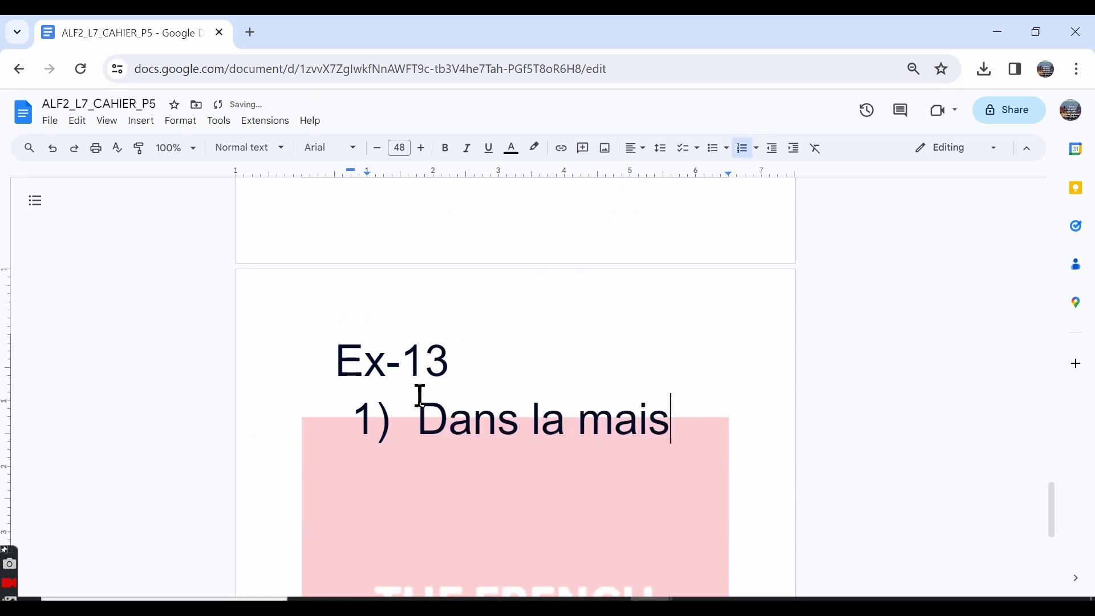
pyautogui.write("on, j'aime po")
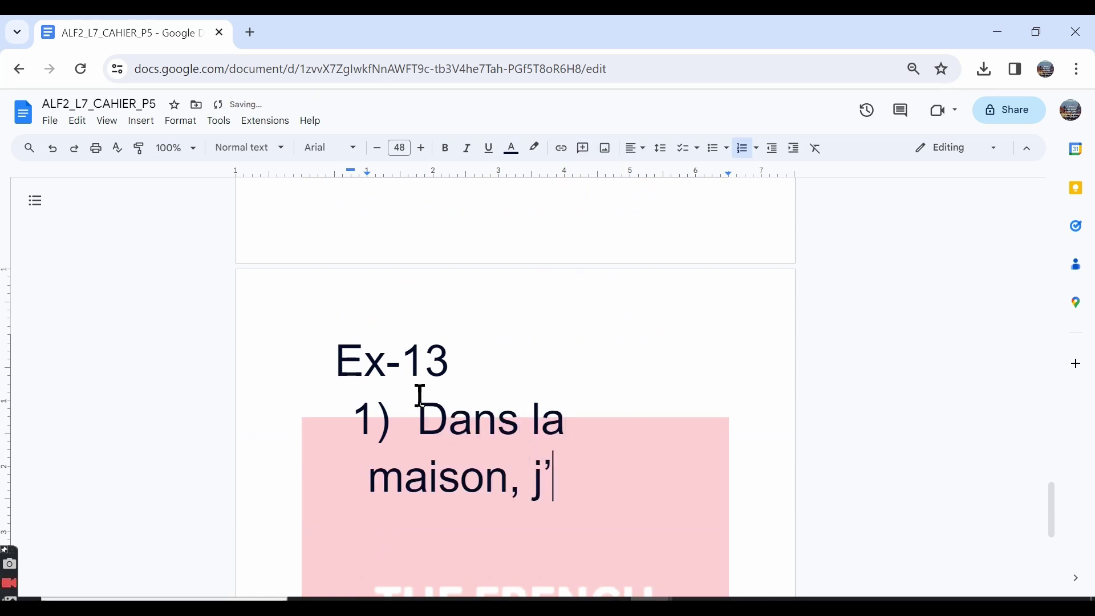
pyautogui.write('rter')
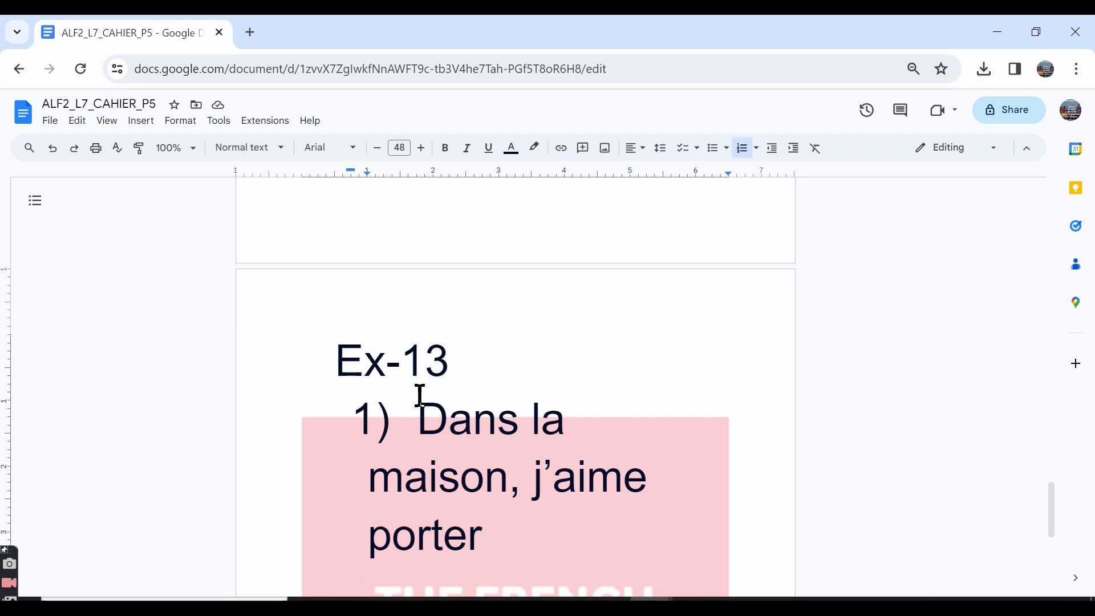
# Complete item 1 of Ex-13 with "des t-shirts, des shorts et des jupes." and start item 2.
pyautogui.write('des')
pyautogui.scroll(-2, 547, 434)
pyautogui.write('t')
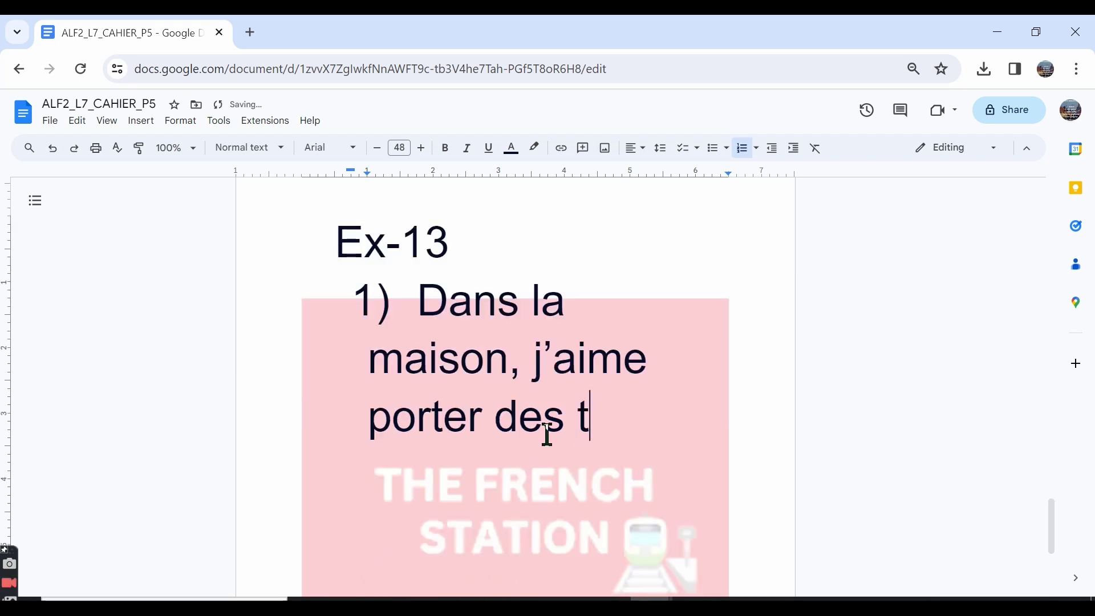
pyautogui.write('-shirts, des')
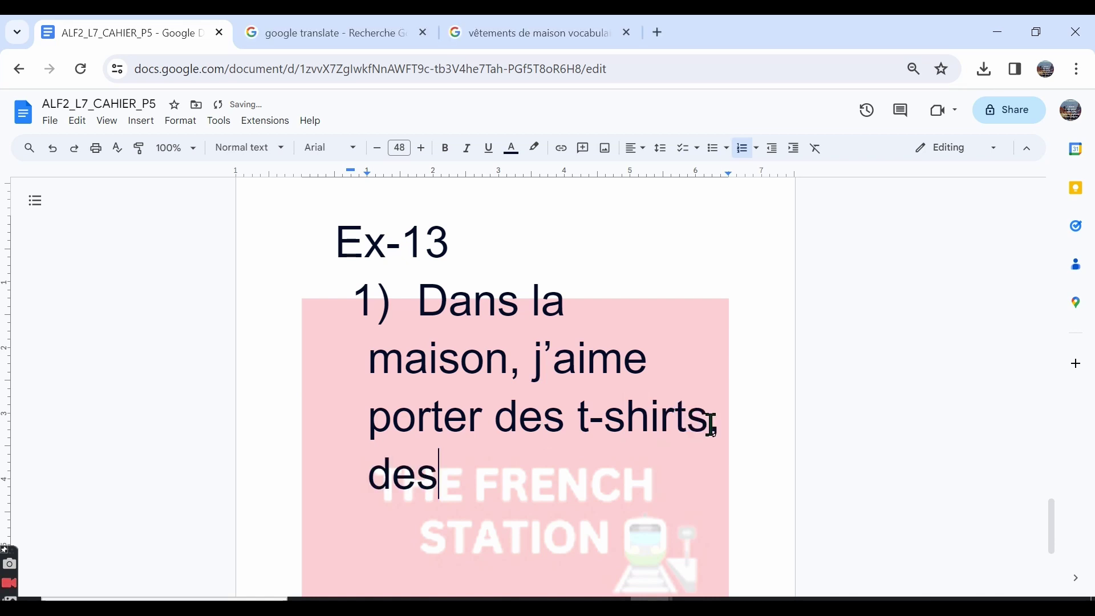
pyautogui.write(' shortshorts')
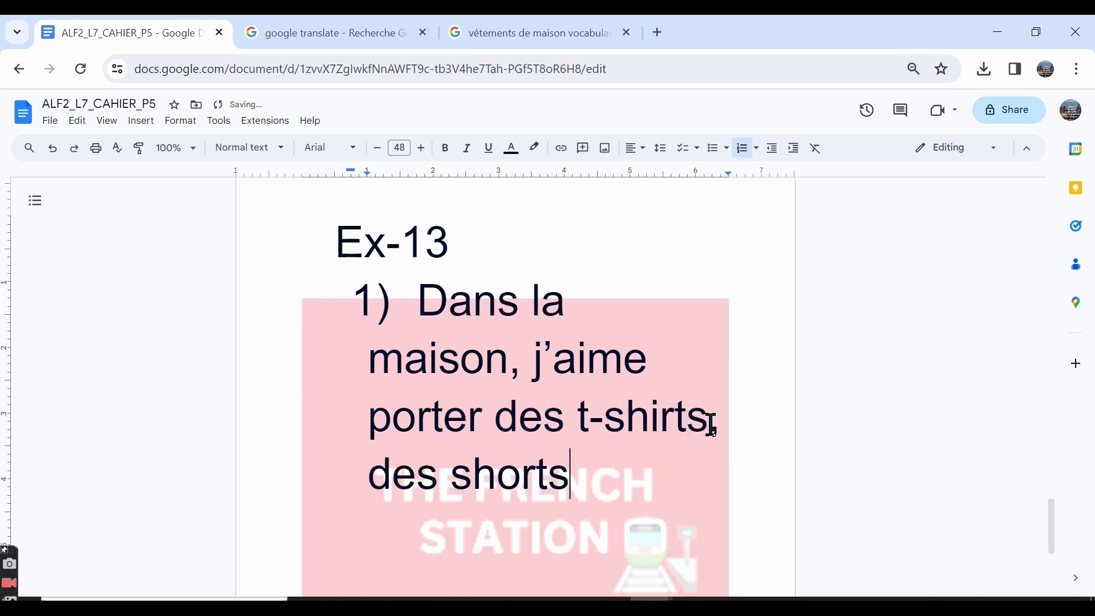
pyautogui.write(' et des ')
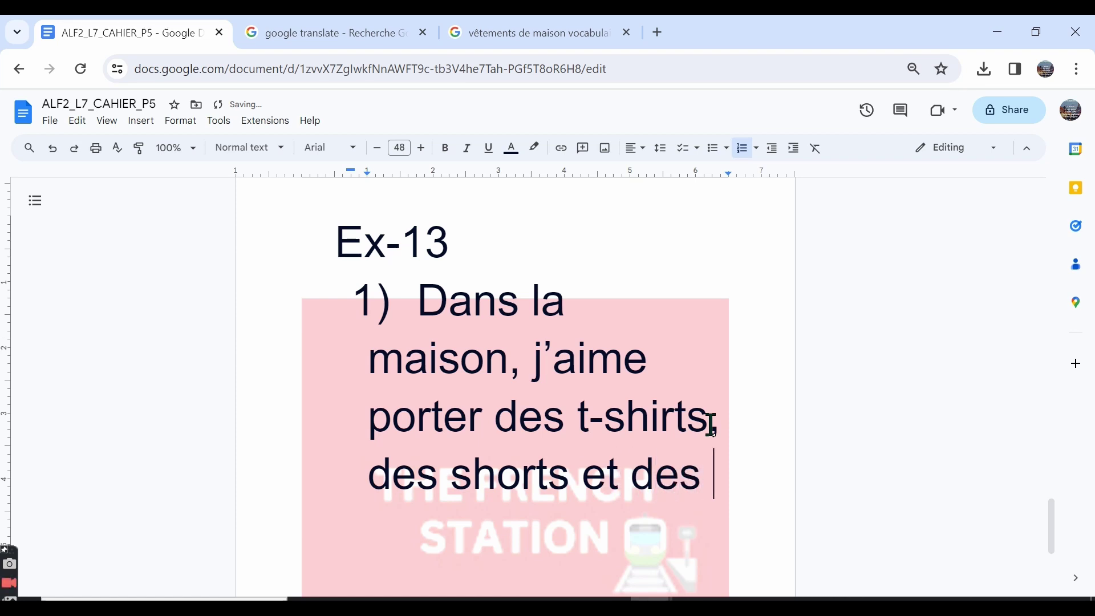
pyautogui.write('jupes.')
pyautogui.press('Return')
pyautogui.moveTo(632, 419); pyautogui.dragTo(609, 504)
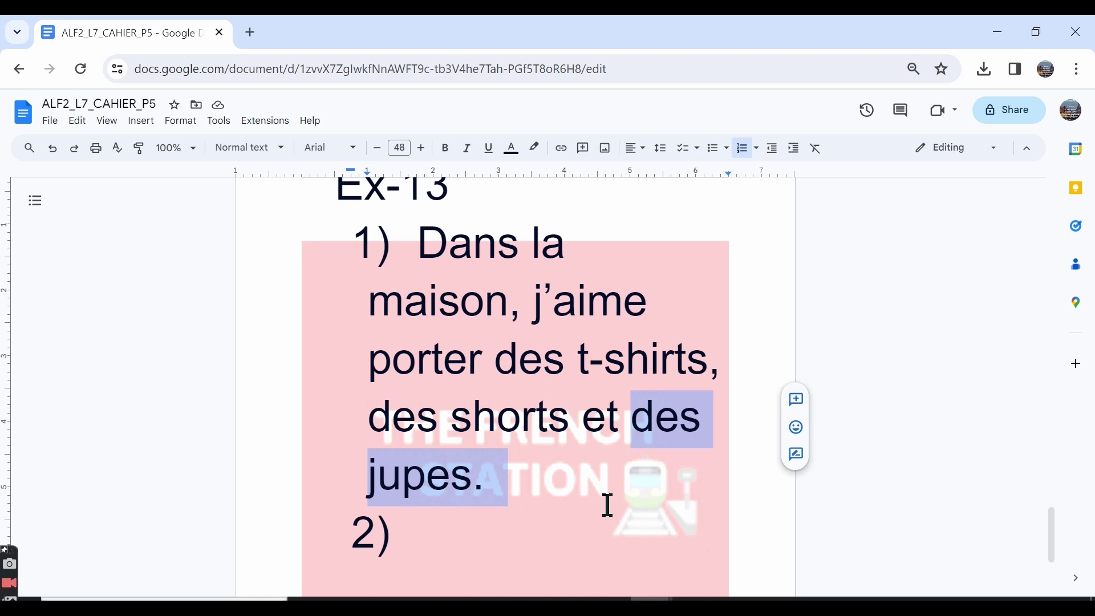
pyautogui.click(608, 505)
pyautogui.press('Down')
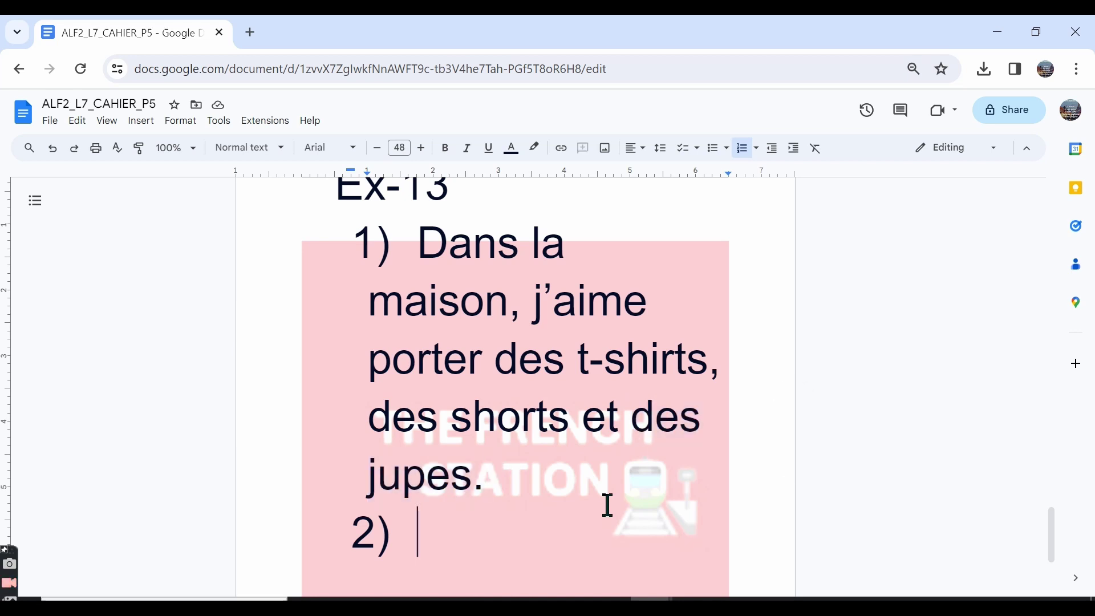
# Check question 2 of exercise 13 in the workbook PDF, and begin item 2 in the answer document with "Pour une soirée, j'aime porter".
pyautogui.hotkey('alt', 'Tab')
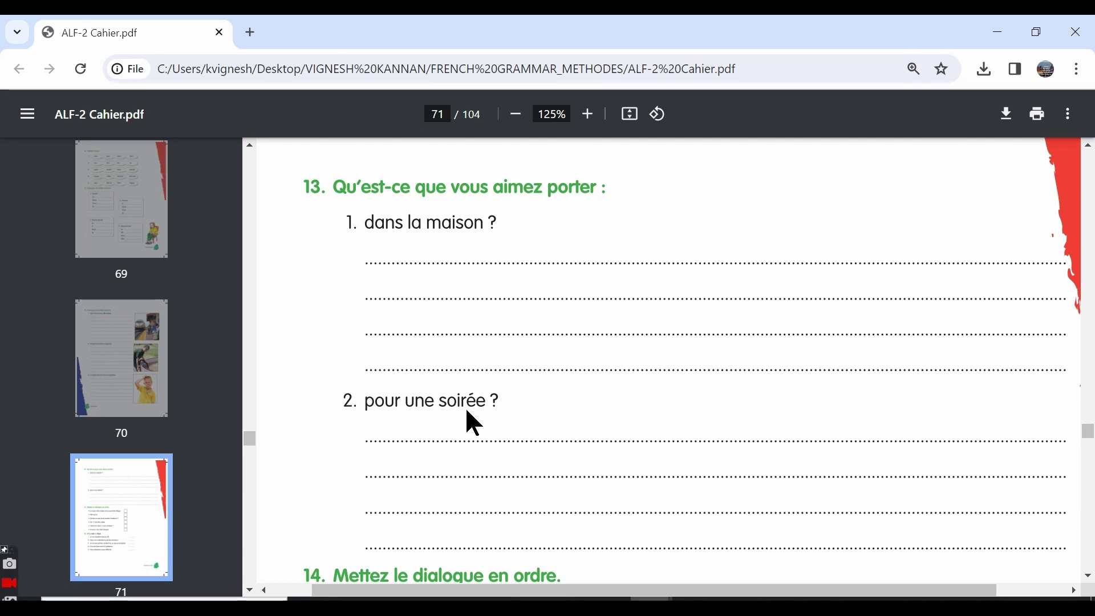
pyautogui.hotkey('alt', 'Tab')
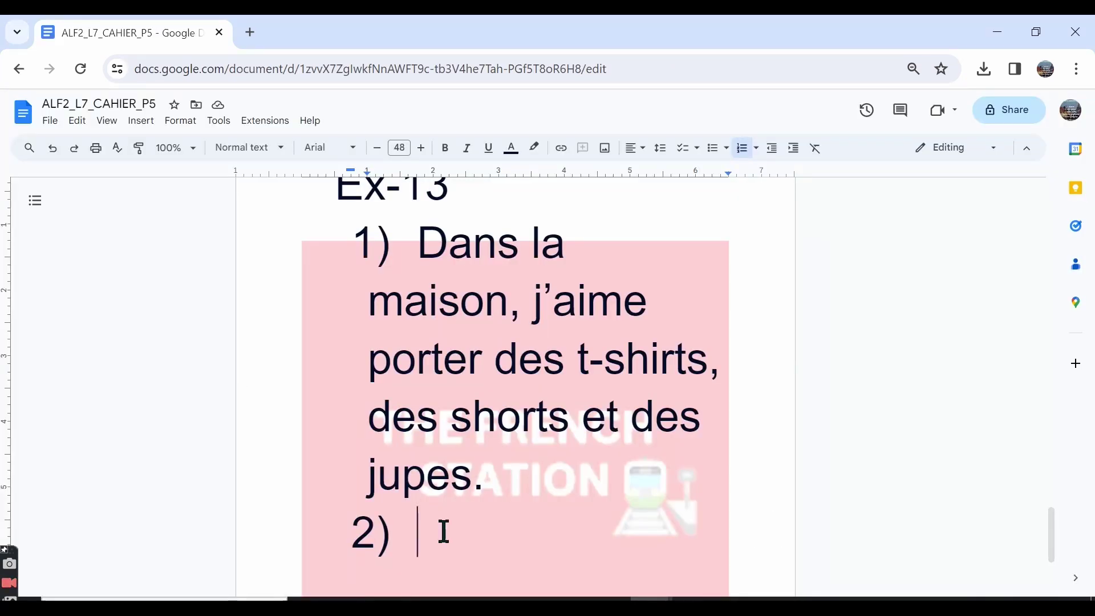
pyautogui.write('Pour une soirée, j’aime porter')
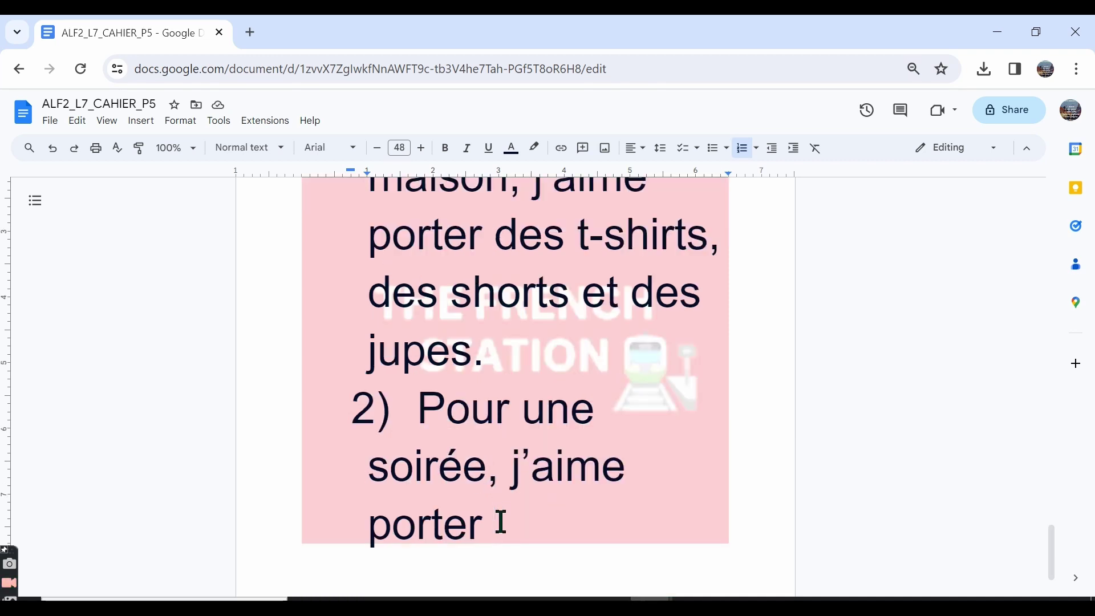
# Continue item 2 of Ex-13 after "j'aime porter" with "des robes, des gants, des pantalons,".
pyautogui.write('des ro')
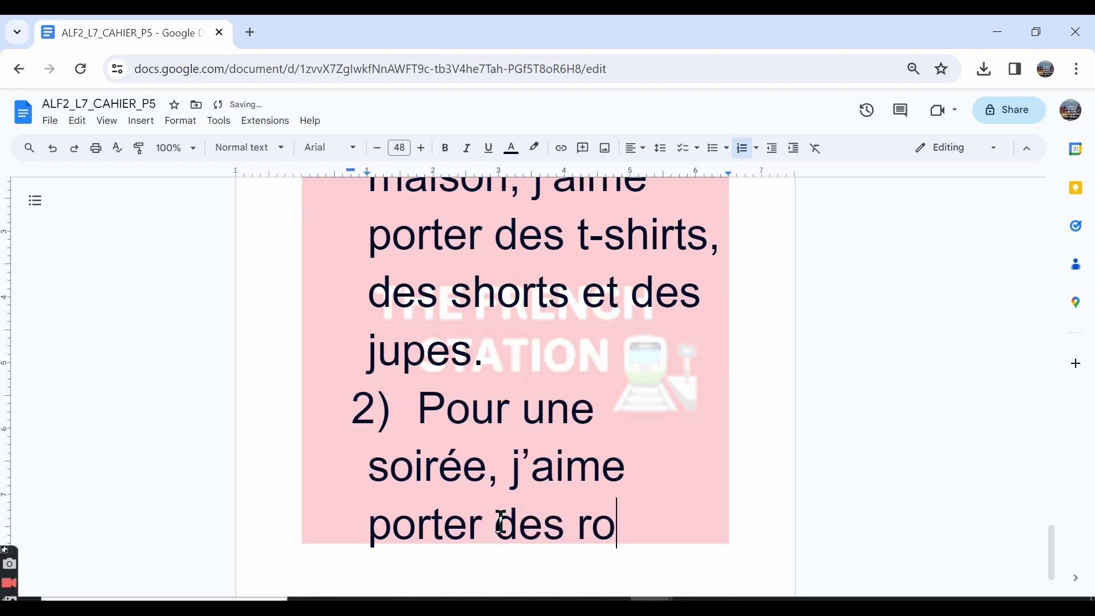
pyautogui.write('bes')
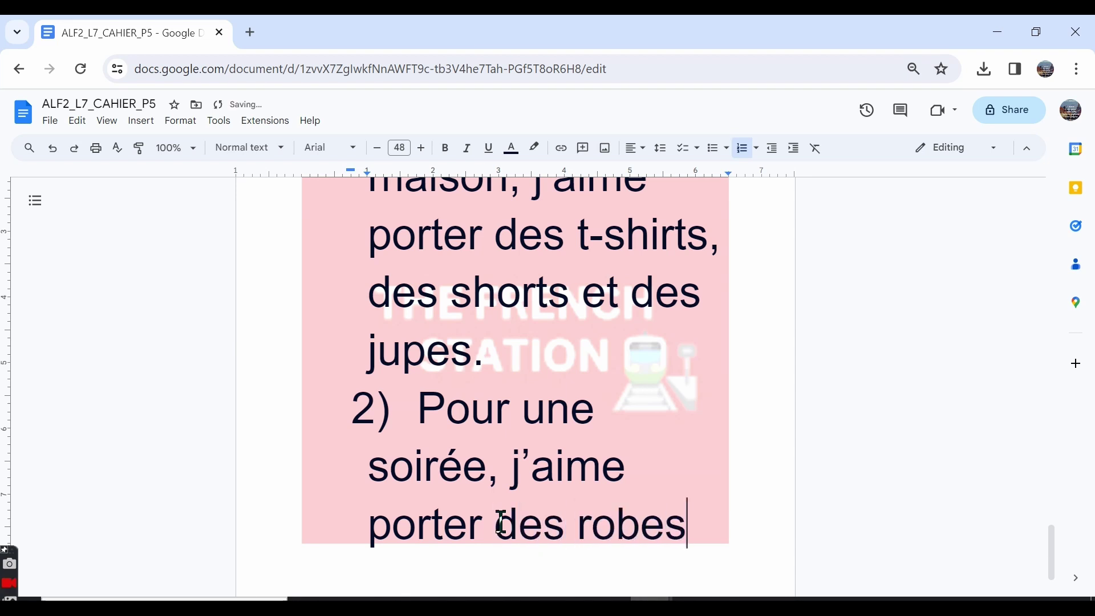
pyautogui.write(', des g')
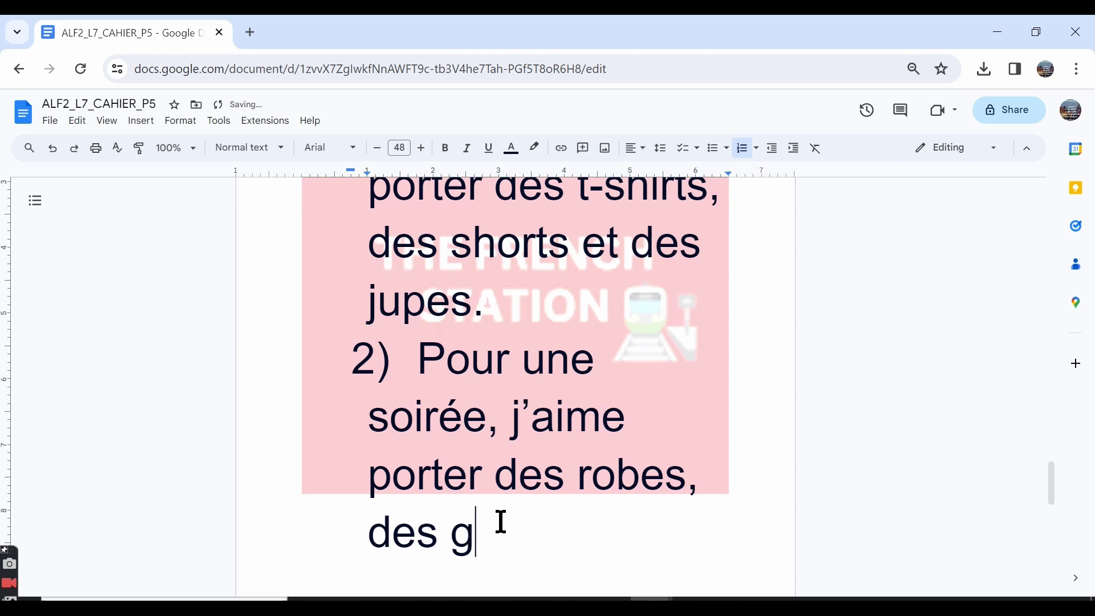
pyautogui.write('ants, ')
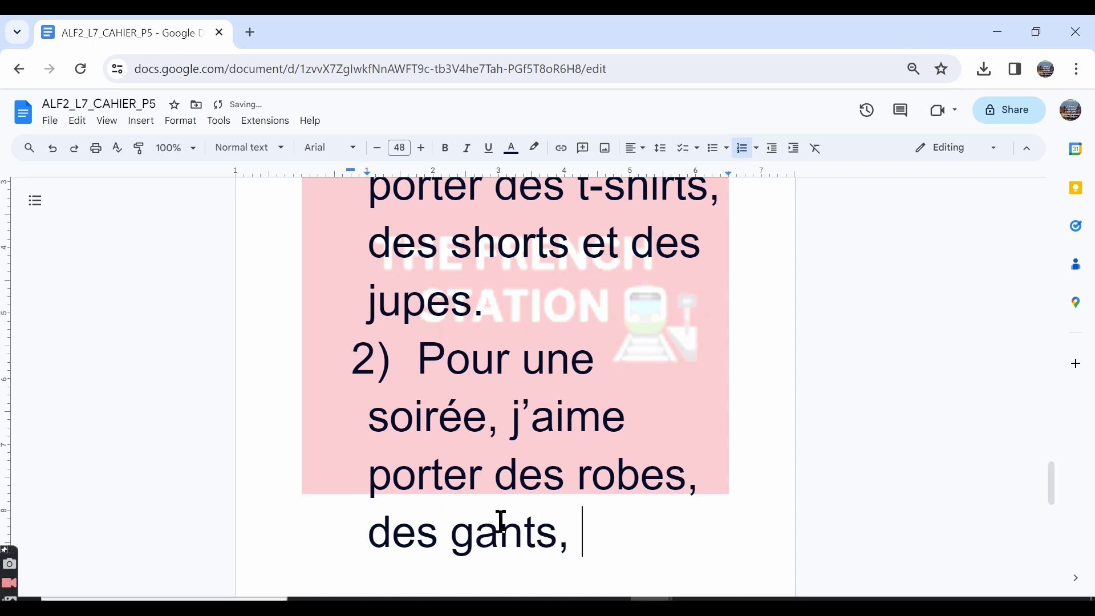
pyautogui.write('des')
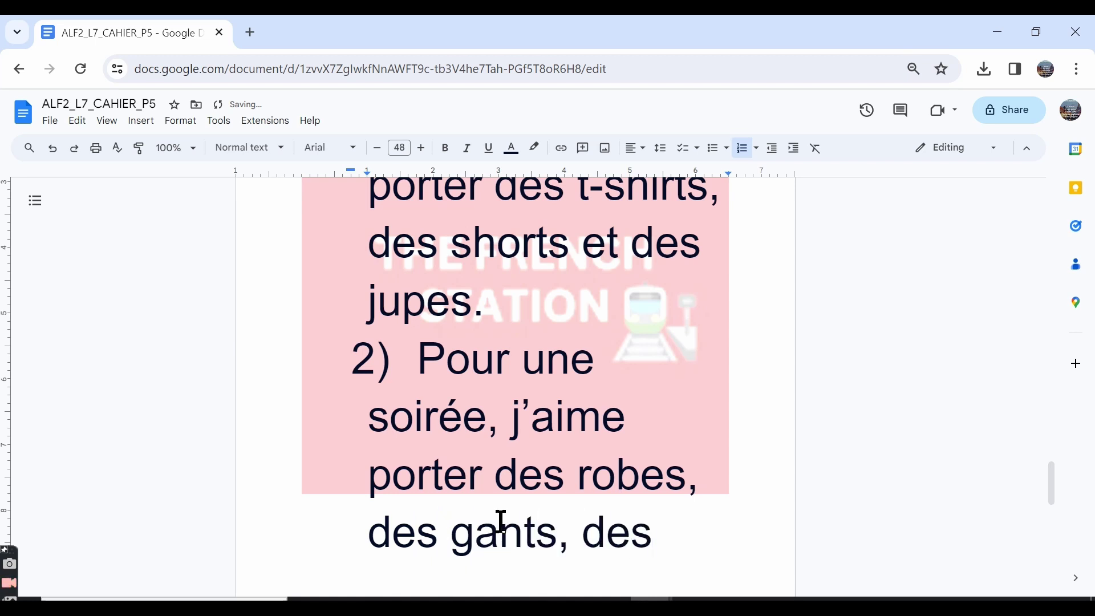
pyautogui.write(' pantalon')
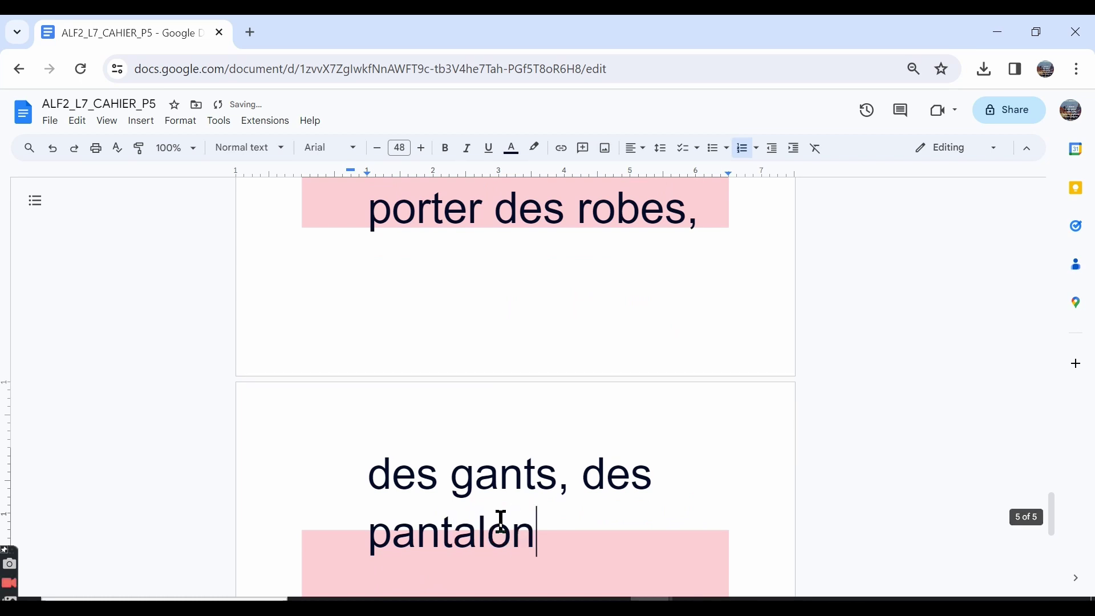
pyautogui.write('s, d')
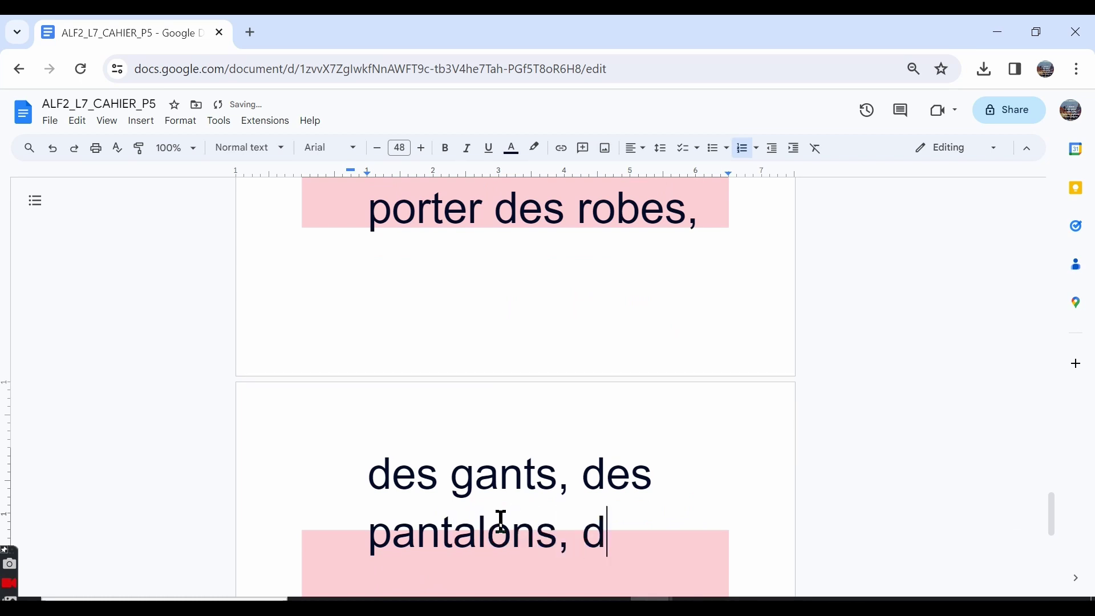
# Extend the clothing list in item 2 with "des gilets, des vestes, des chemises".
pyautogui.write('es giley')
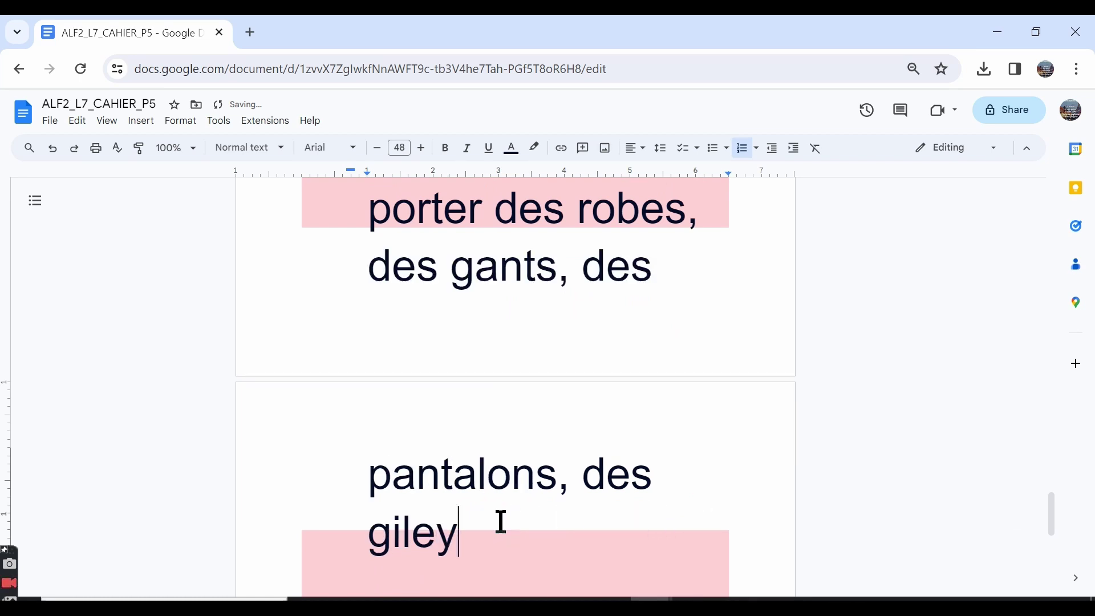
pyautogui.press('BackSpace')
pyautogui.write('ts')
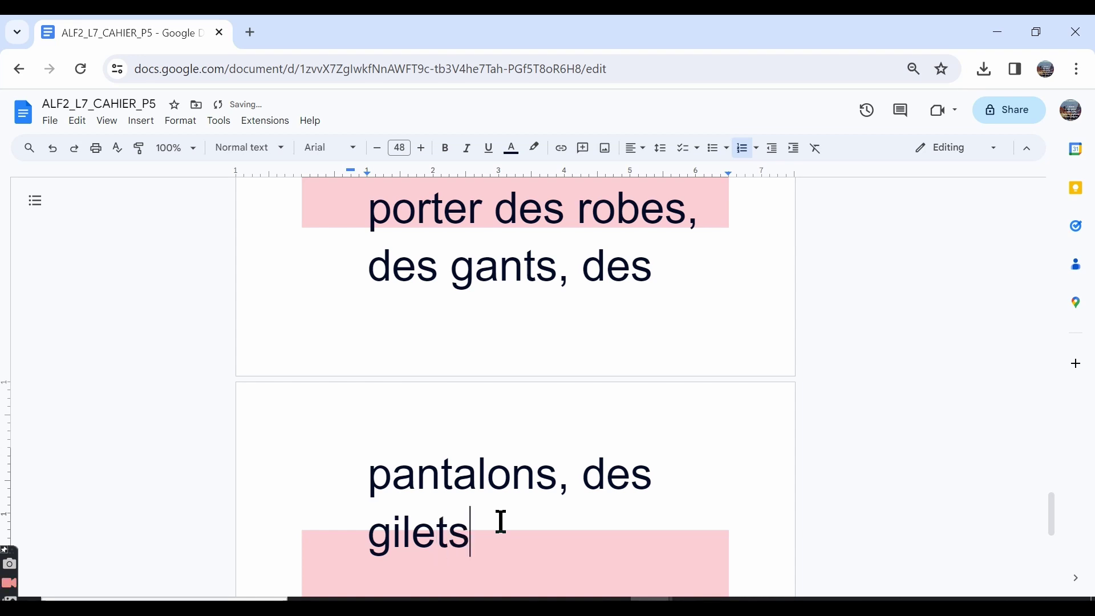
pyautogui.write(', des vestes, des chemises')
# Finish item 2 after "des chemises" with ", des chaussures etc." and start a new line below it.
pyautogui.moveTo(518, 416); pyautogui.dragTo(683, 415)
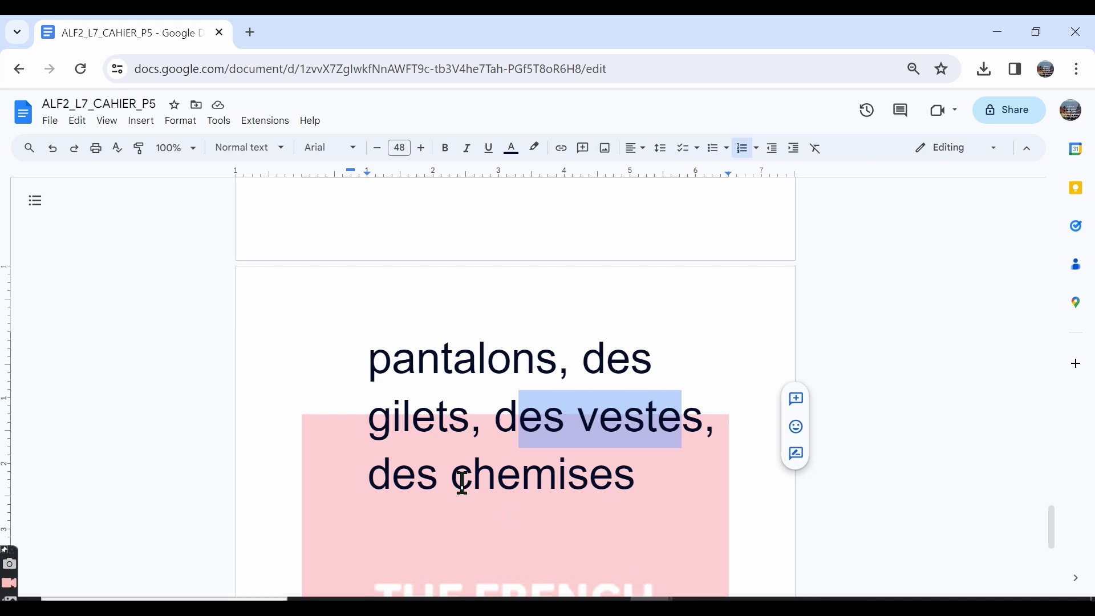
pyautogui.moveTo(472, 476); pyautogui.dragTo(623, 487)
pyautogui.click(670, 486)
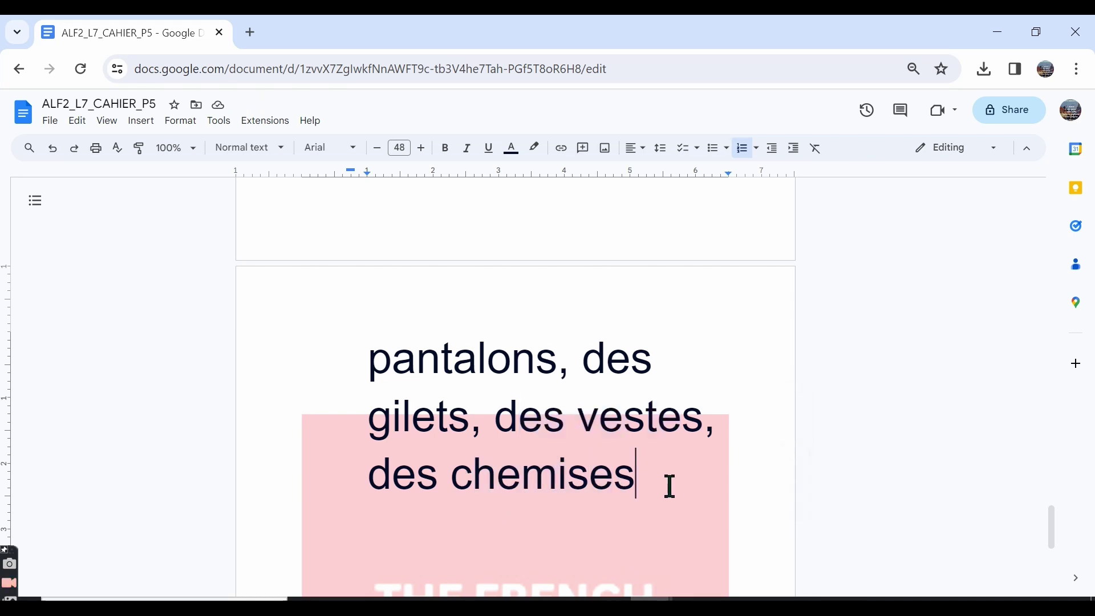
pyautogui.write(', des ')
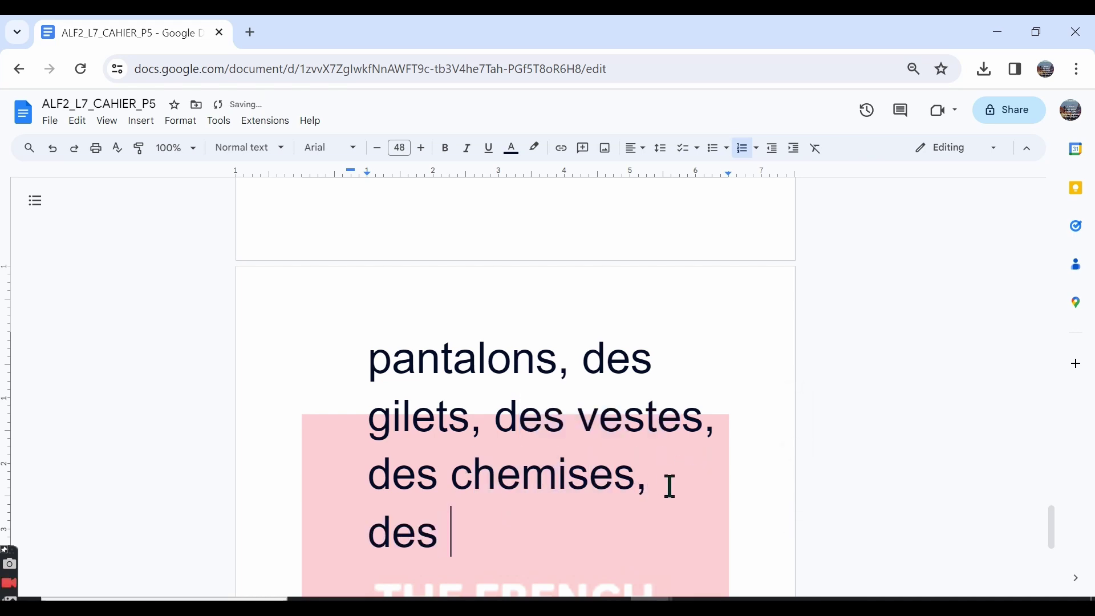
pyautogui.write('chauss')
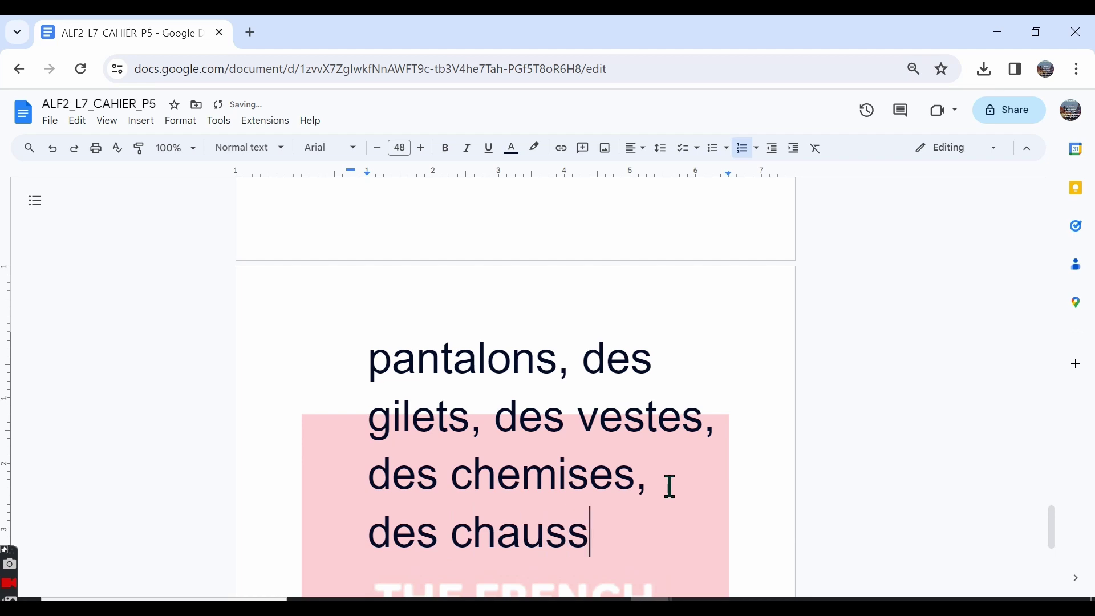
pyautogui.write('ures etc')
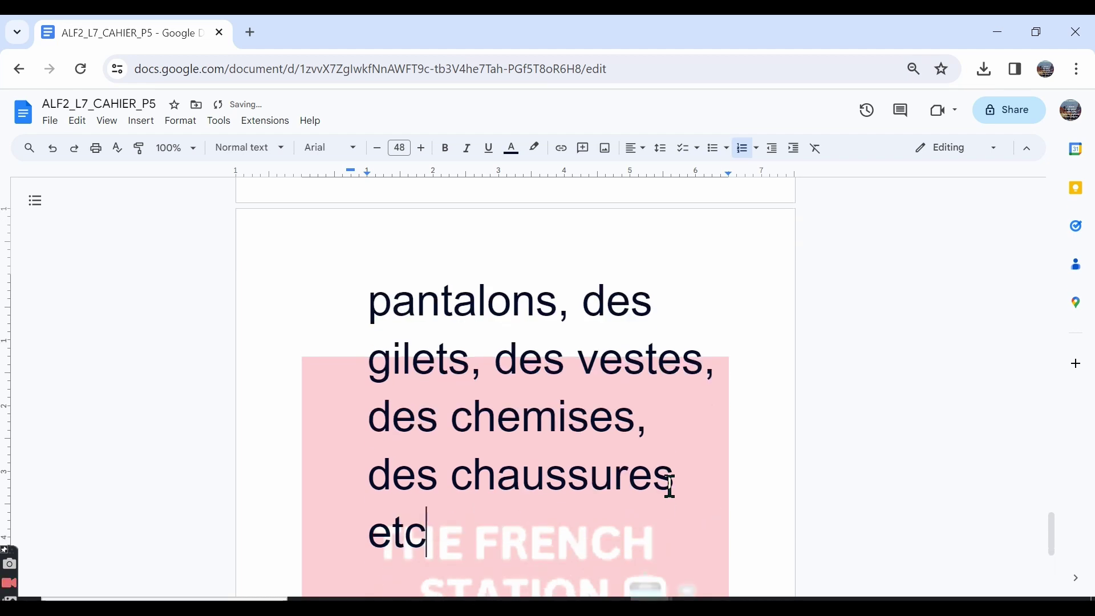
pyautogui.write('.')
pyautogui.press('Return')
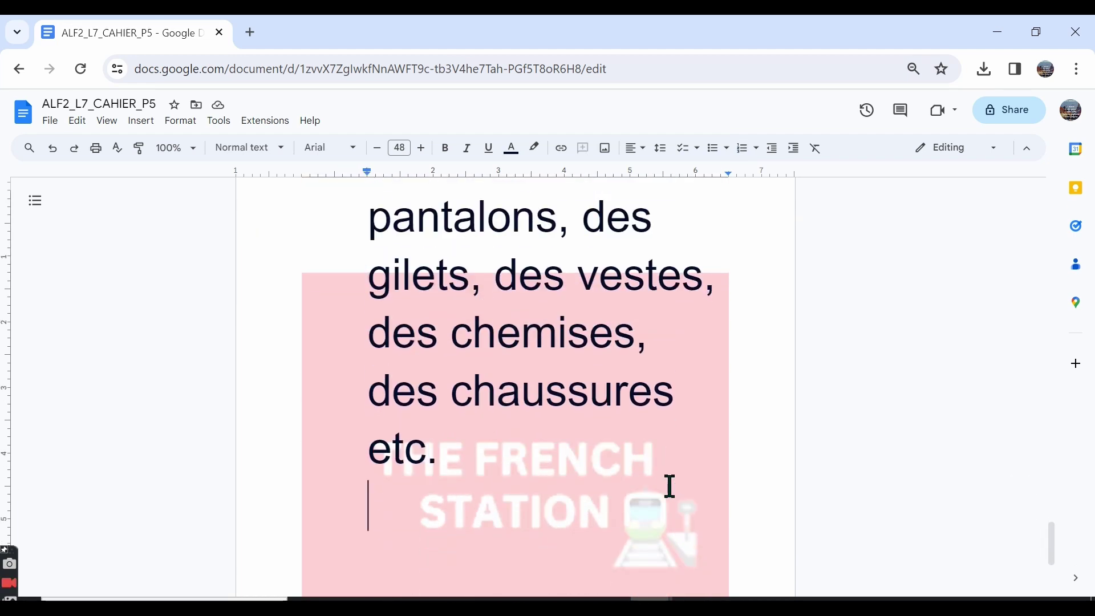